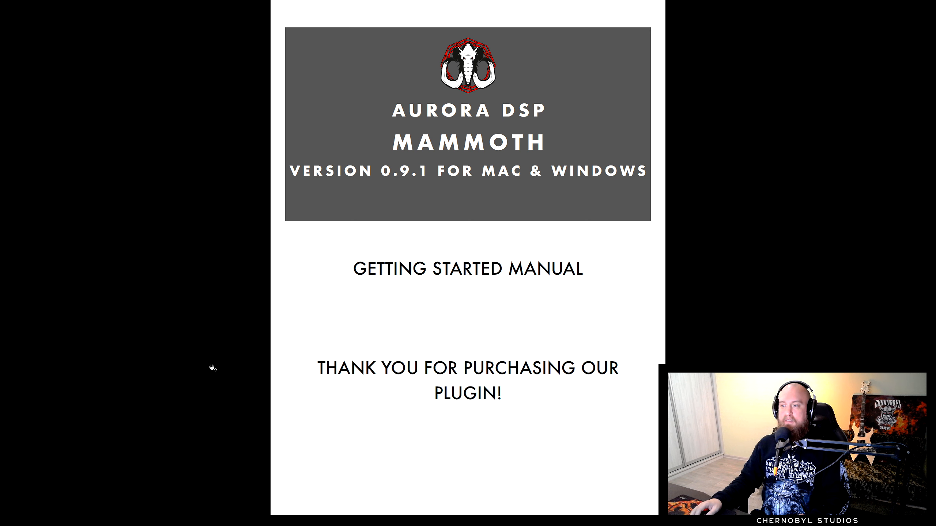
- Look through the Mammoth getting started manual, covering the installation, interface, LOW and output section pages
{"action": "scroll", "coordinate": [212, 368], "scroll_direction": "down", "scroll_amount": 1}
{"action": "scroll", "coordinate": [212, 368], "scroll_direction": "down", "scroll_amount": 3}
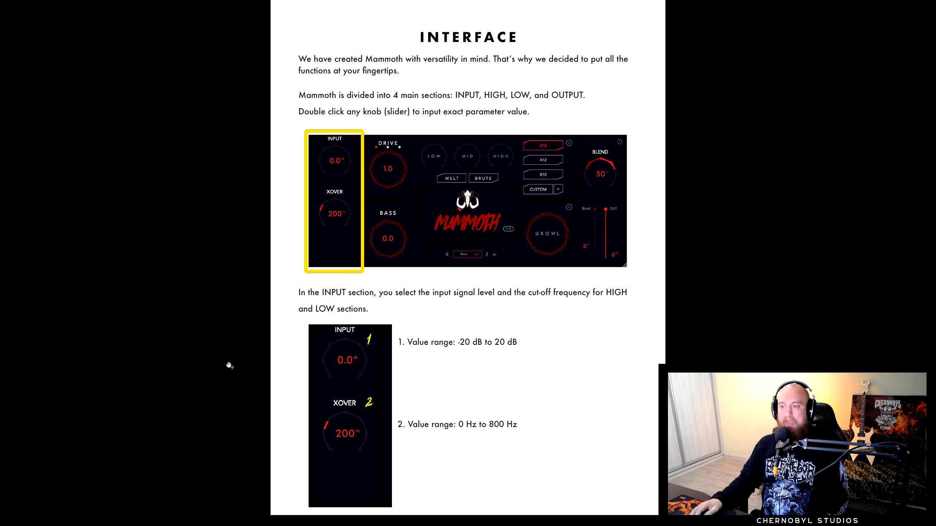
{"action": "scroll", "coordinate": [278, 358], "scroll_direction": "down", "scroll_amount": 1}
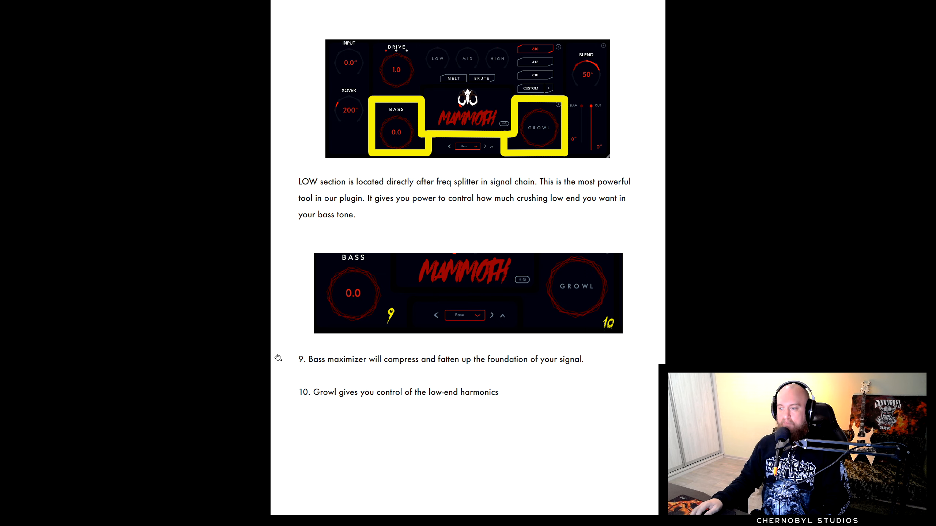
{"action": "scroll", "coordinate": [278, 357], "scroll_direction": "down", "scroll_amount": 1}
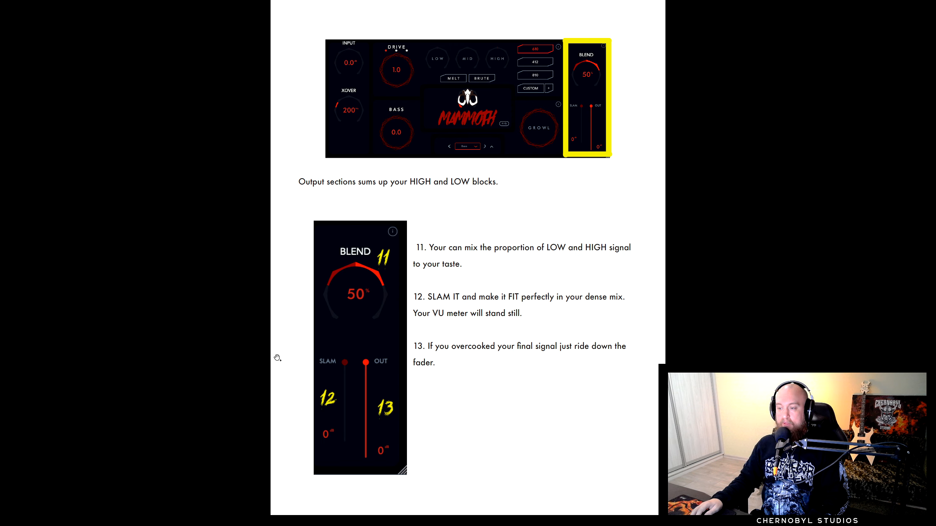
{"action": "scroll", "coordinate": [309, 356], "scroll_direction": "up", "scroll_amount": 6}
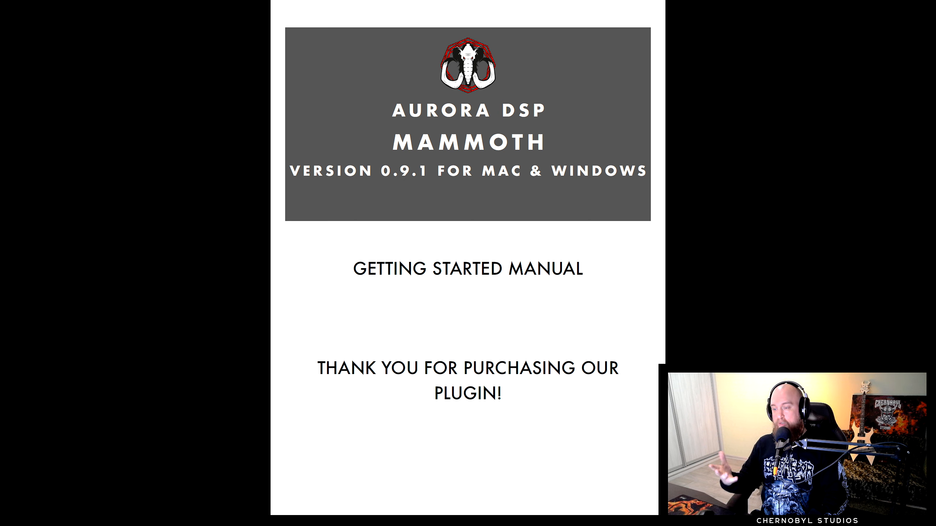
{"action": "scroll", "coordinate": [347, 351], "scroll_direction": "down", "scroll_amount": 4}
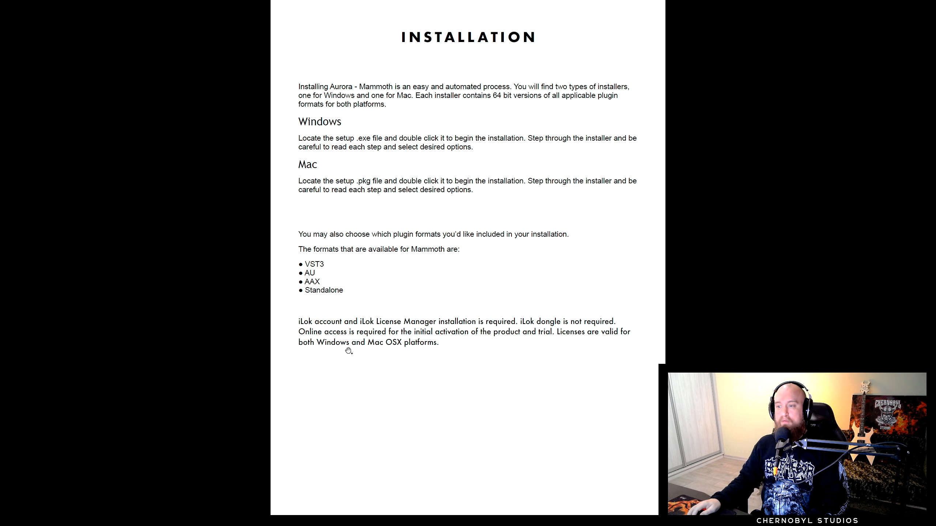
{"action": "scroll", "coordinate": [348, 351], "scroll_direction": "up", "scroll_amount": 1}
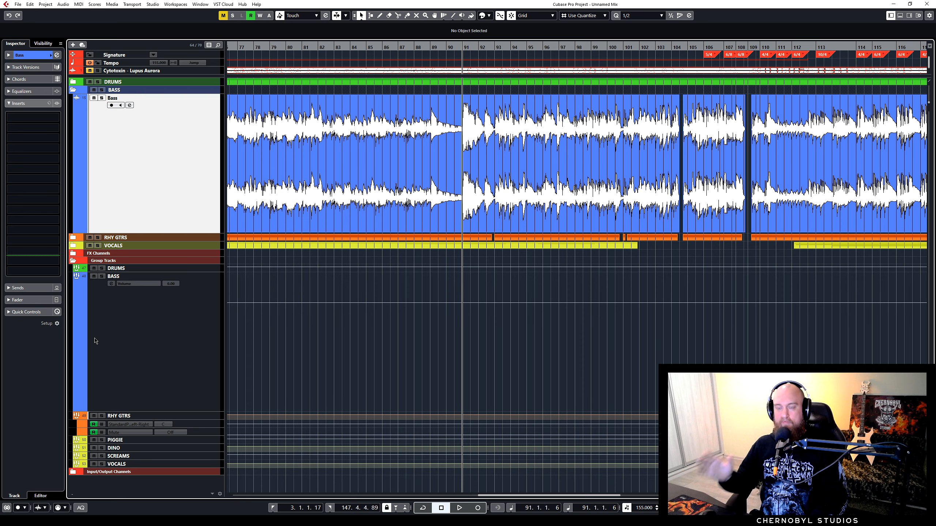
- Solo the Bass track and play its unprocessed signal from bar 91
{"action": "key", "text": "s"}
{"action": "key", "text": "space"}
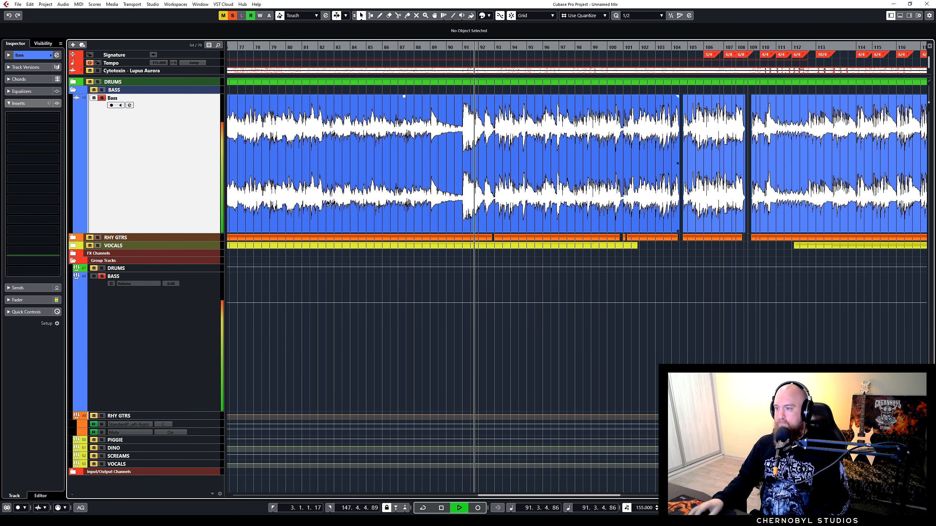
{"action": "scroll", "coordinate": [331, 199], "scroll_direction": "right", "scroll_amount": 2}
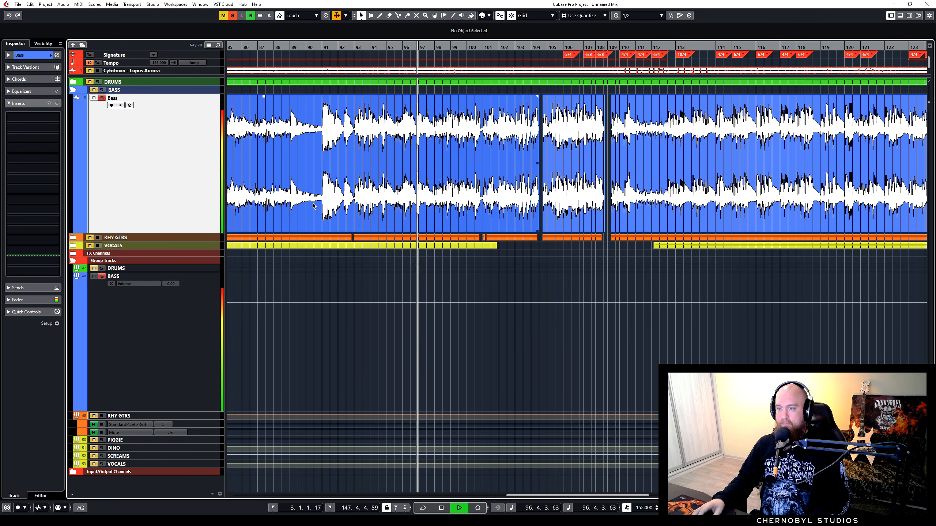
{"action": "key", "text": "space"}
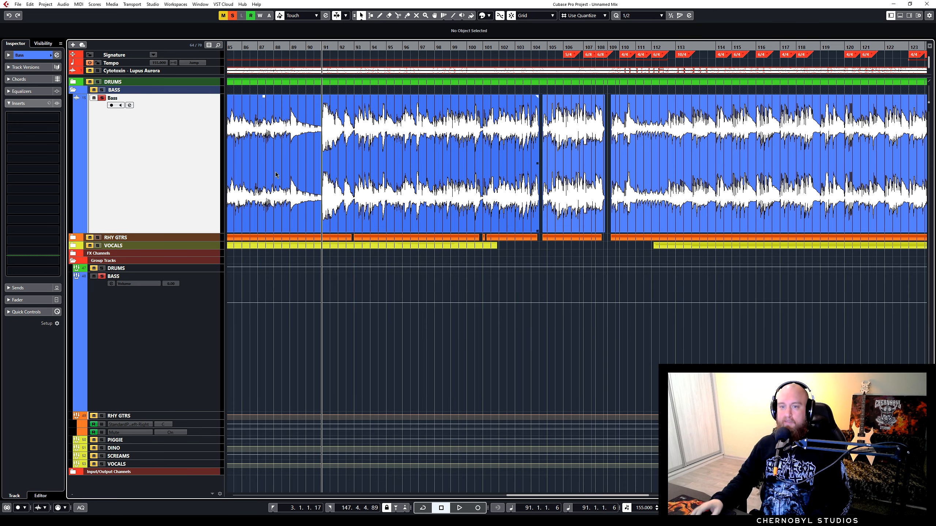
- Insert the Mammoth plugin in the Bass track's first insert slot, then enlarge and reposition its window
{"action": "left_click", "coordinate": [33, 118]}
{"action": "type", "text": "mamm"}
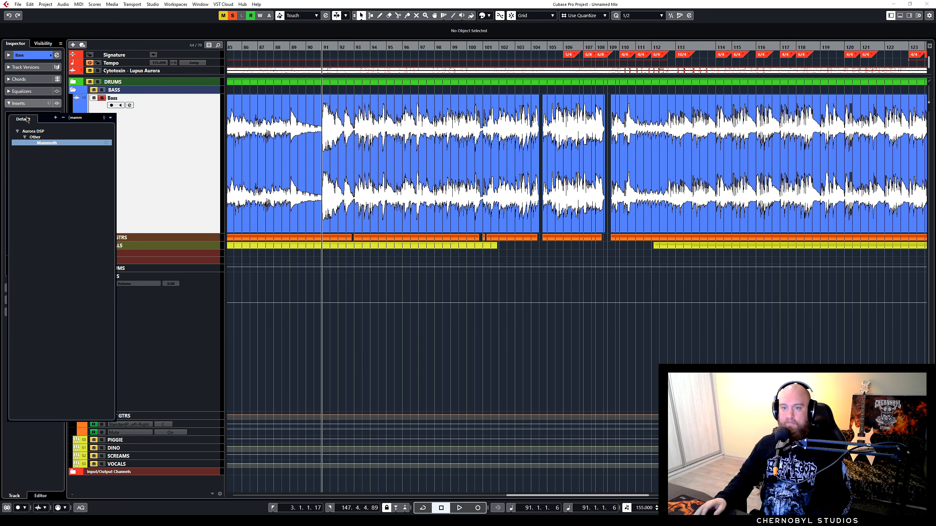
{"action": "left_click", "coordinate": [47, 143]}
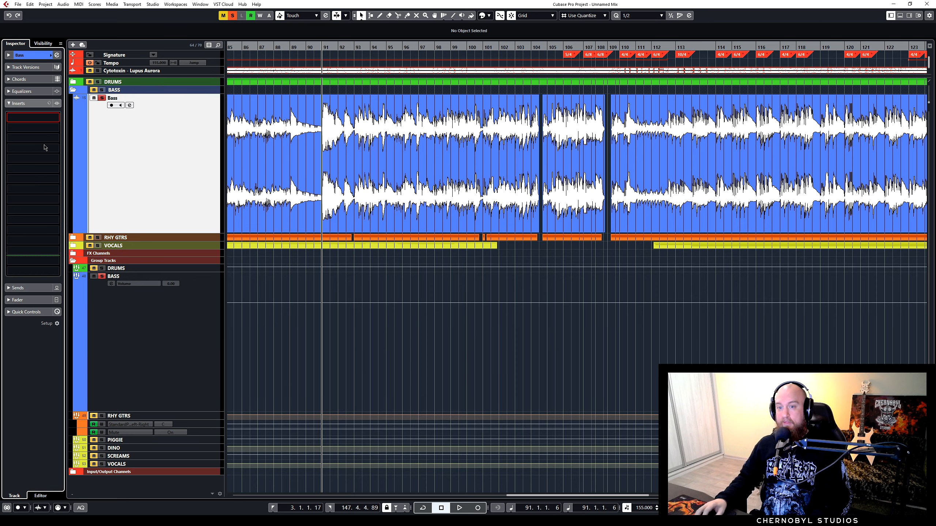
{"action": "left_click_drag", "start_coordinate": [435, 139], "coordinate": [326, 87]}
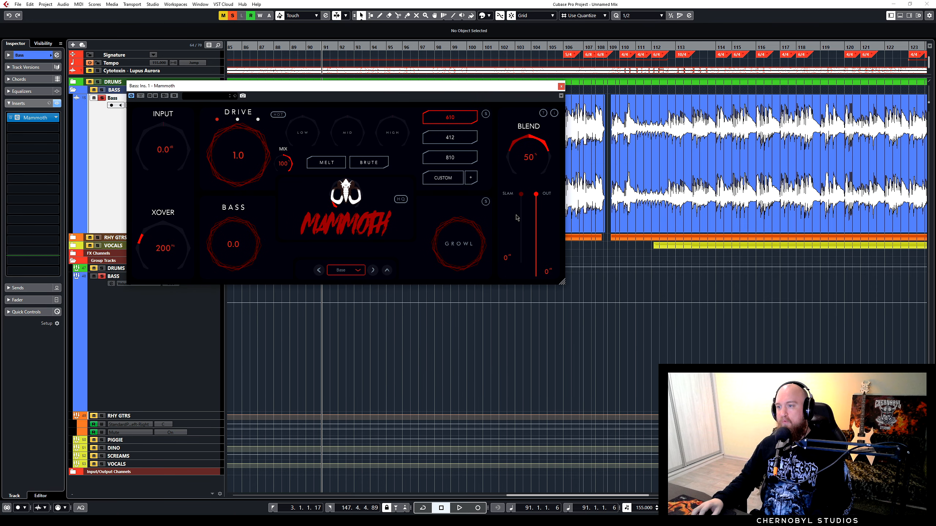
{"action": "left_click_drag", "start_coordinate": [562, 281], "coordinate": [641, 341]}
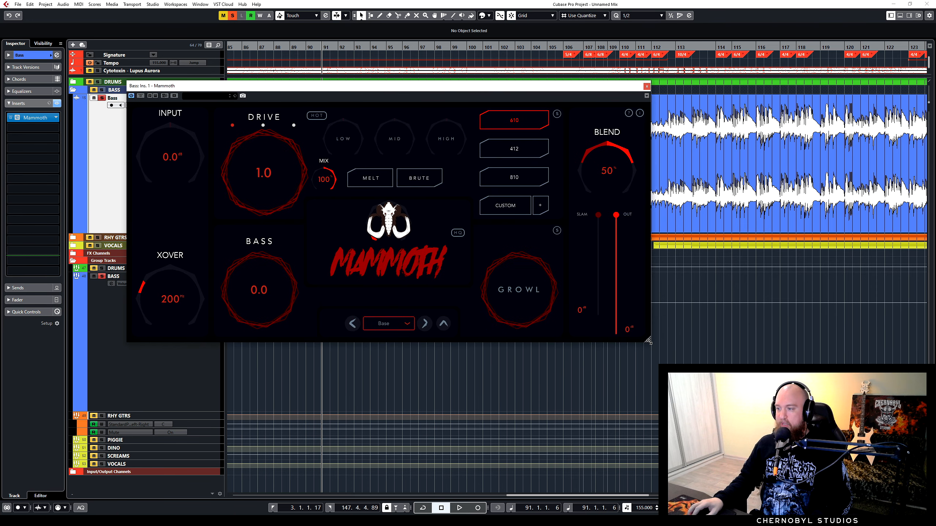
{"action": "left_click_drag", "start_coordinate": [426, 85], "coordinate": [371, 67]}
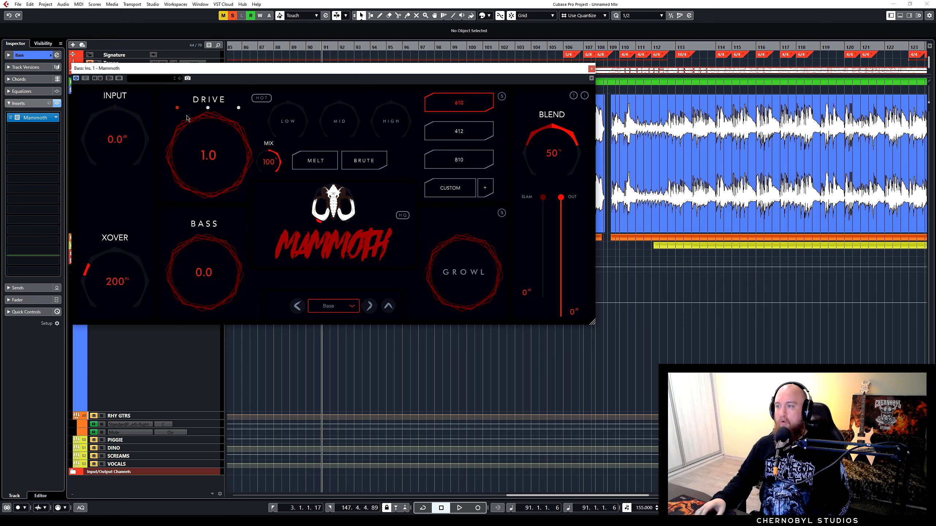
- Try the Input control, reset it to 0 dB, and raise Drive to 5.1 with the first drive mode selected
{"action": "mouse_move", "coordinate": [134, 143]}
{"action": "left_mouse_down"}
{"action": "mouse_move", "coordinate": [128, 194]}
{"action": "mouse_move", "coordinate": [120, 122]}
{"action": "mouse_move", "coordinate": [118, 134]}
{"action": "left_mouse_up"}
{"action": "double_click", "coordinate": [121, 139]}
{"action": "double_click", "coordinate": [126, 141]}
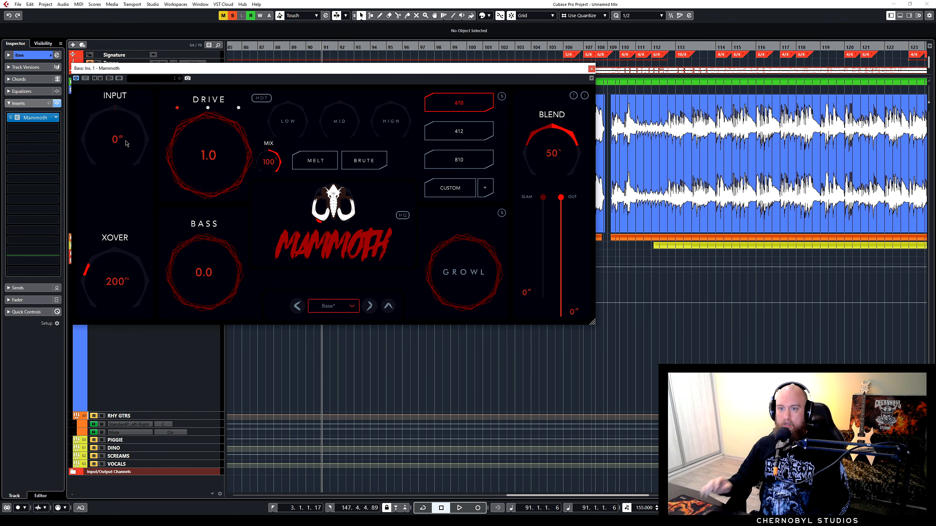
{"action": "left_click_drag", "start_coordinate": [197, 148], "coordinate": [186, 113]}
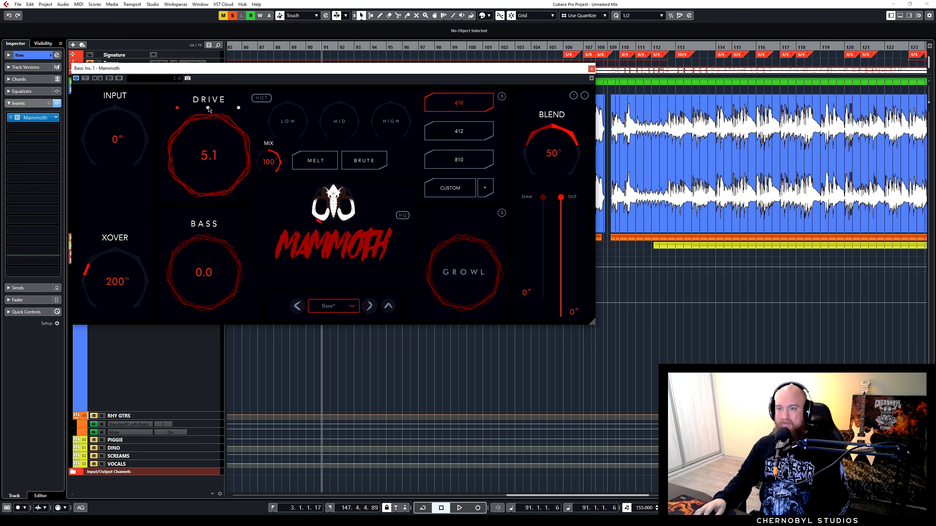
{"action": "left_click", "coordinate": [177, 108]}
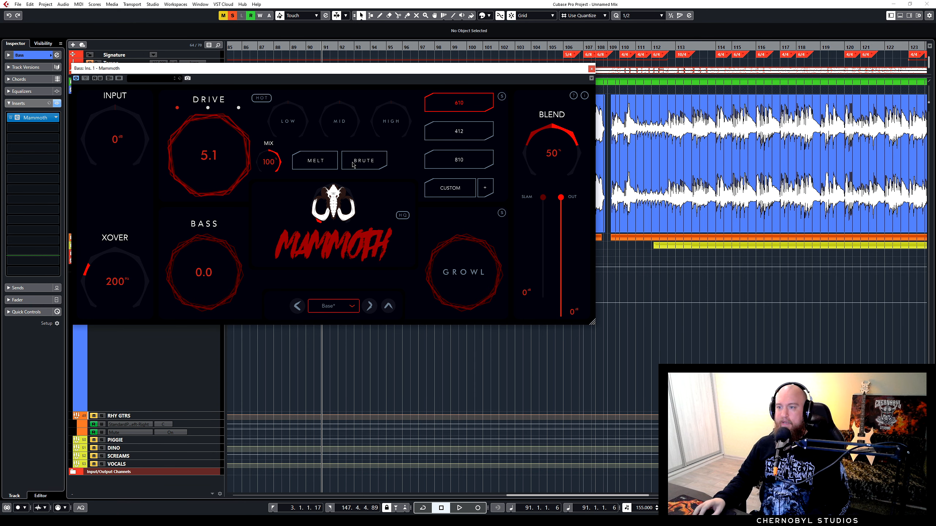
- Try switching between the Melt and Brute modes, and leave both of them off
{"action": "left_click", "coordinate": [323, 166]}
{"action": "left_click", "coordinate": [348, 165]}
{"action": "left_click", "coordinate": [324, 166]}
{"action": "left_click", "coordinate": [356, 164]}
{"action": "left_click", "coordinate": [323, 166]}
{"action": "left_click", "coordinate": [354, 166]}
{"action": "left_click", "coordinate": [319, 166]}
{"action": "left_click", "coordinate": [353, 164]}
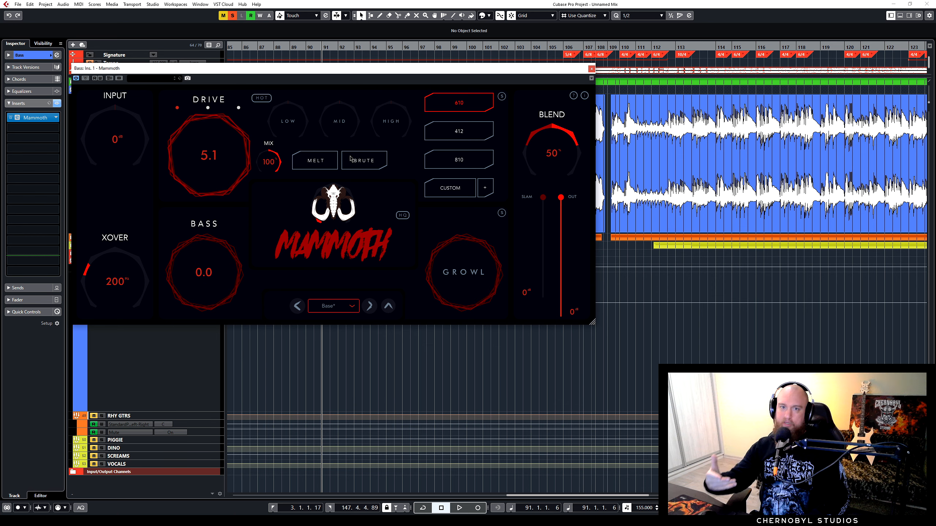
{"action": "left_click", "coordinate": [350, 159]}
{"action": "left_click", "coordinate": [360, 166]}
{"action": "left_click", "coordinate": [320, 166]}
{"action": "left_click", "coordinate": [319, 166]}
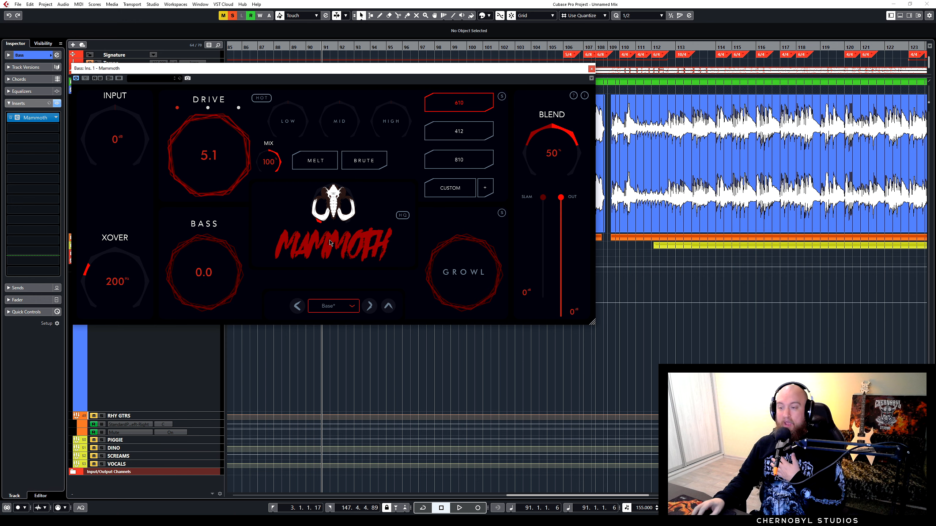
- Look over the preset list, and raise Input to 11.0 dB, Drive to 15.0, Xover to 453 Hz, Bass to 1.9, and Growl
{"action": "left_click", "coordinate": [351, 309]}
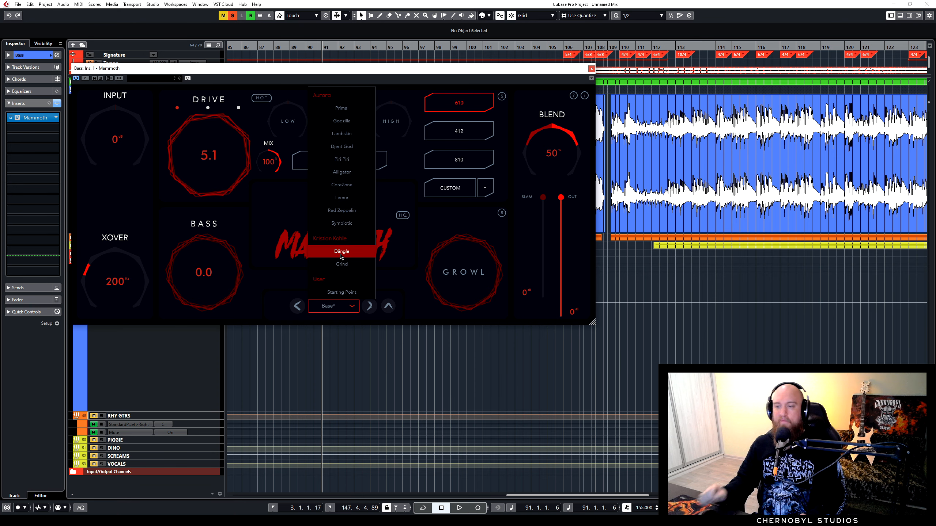
{"action": "left_click", "coordinate": [404, 282]}
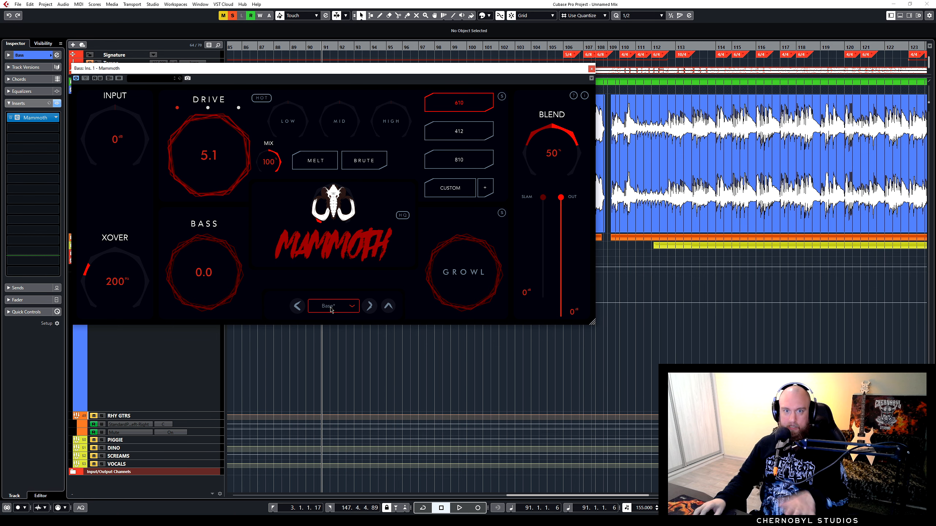
{"action": "scroll", "coordinate": [216, 172], "scroll_direction": "up", "scroll_amount": 10}
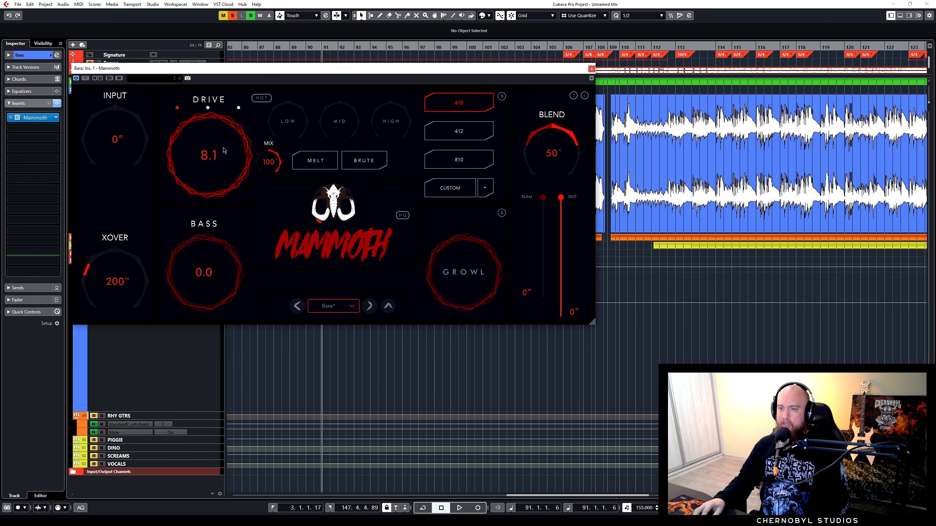
{"action": "scroll", "coordinate": [473, 259], "scroll_direction": "up", "scroll_amount": 3}
{"action": "scroll", "coordinate": [218, 261], "scroll_direction": "up", "scroll_amount": 3}
{"action": "scroll", "coordinate": [118, 274], "scroll_direction": "up", "scroll_amount": 4}
{"action": "scroll", "coordinate": [118, 148], "scroll_direction": "up", "scroll_amount": 4}
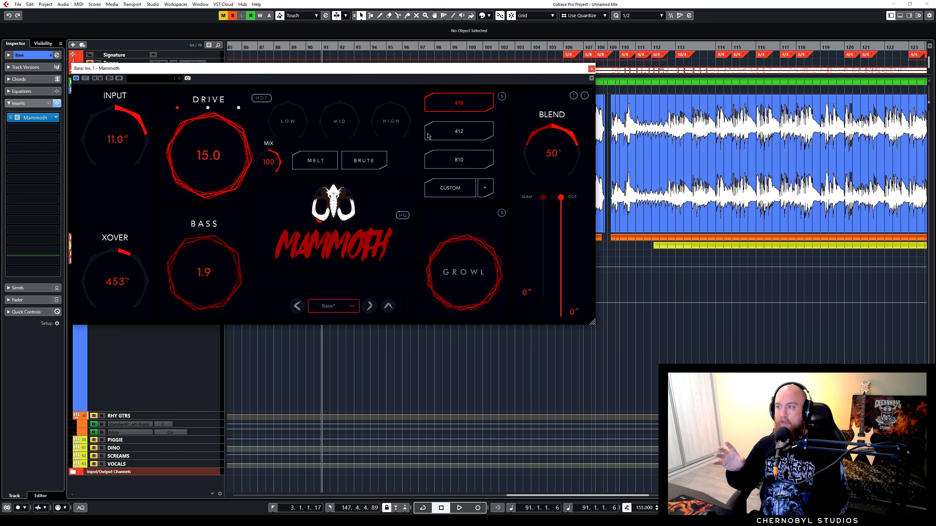
- Load the user preset Starting Point in Mammoth
{"action": "left_click", "coordinate": [333, 309]}
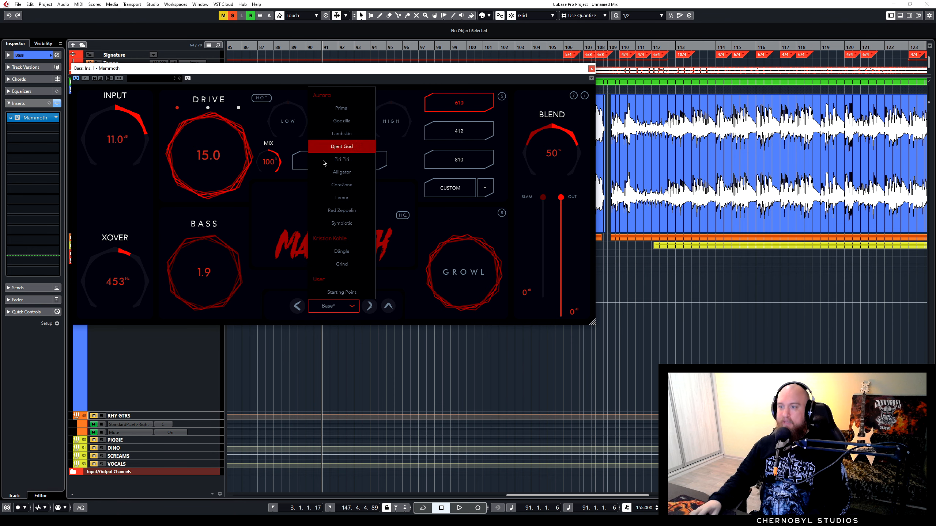
{"action": "left_click", "coordinate": [343, 293]}
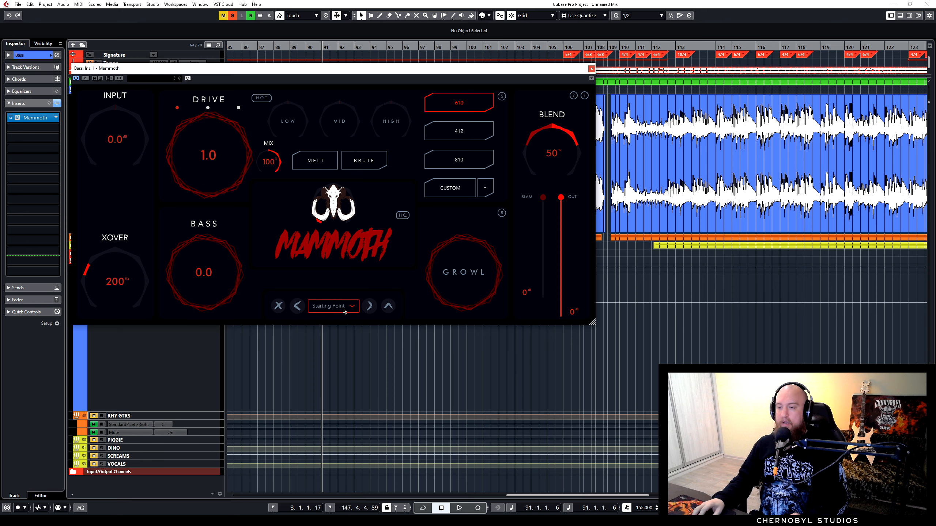
{"action": "left_click", "coordinate": [352, 306]}
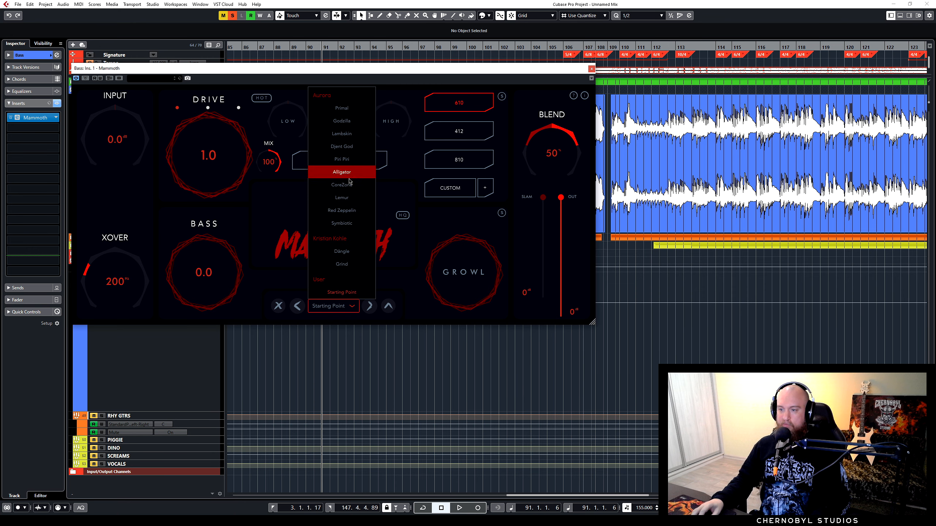
{"action": "left_click", "coordinate": [347, 297]}
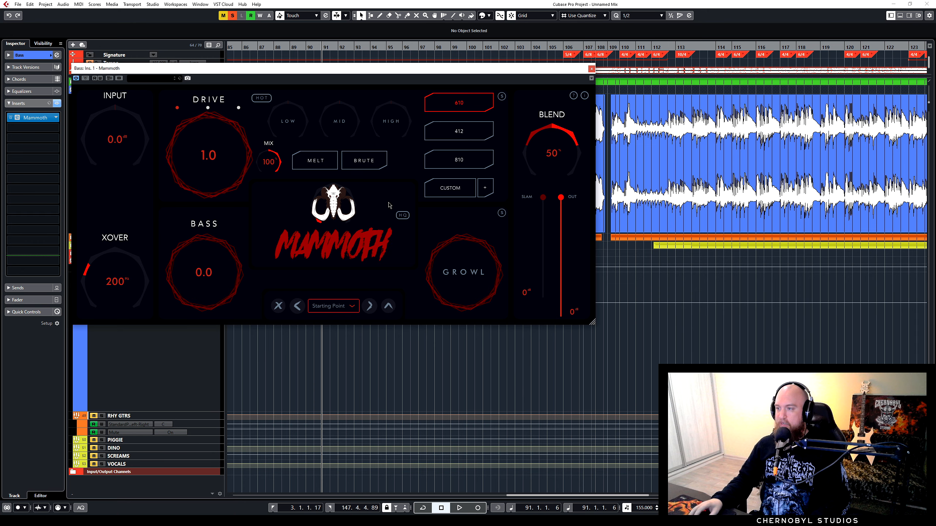
- Try Blend at 100%, settle it at 53%, and lower the Xover frequency to 156 Hz
{"action": "left_click_drag", "start_coordinate": [550, 138], "coordinate": [573, 184]}
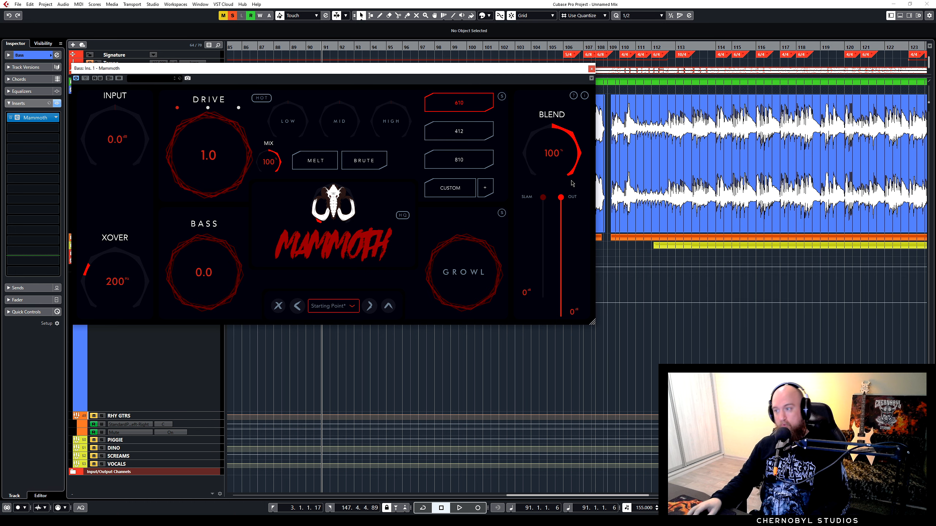
{"action": "left_click_drag", "start_coordinate": [562, 153], "coordinate": [552, 194]}
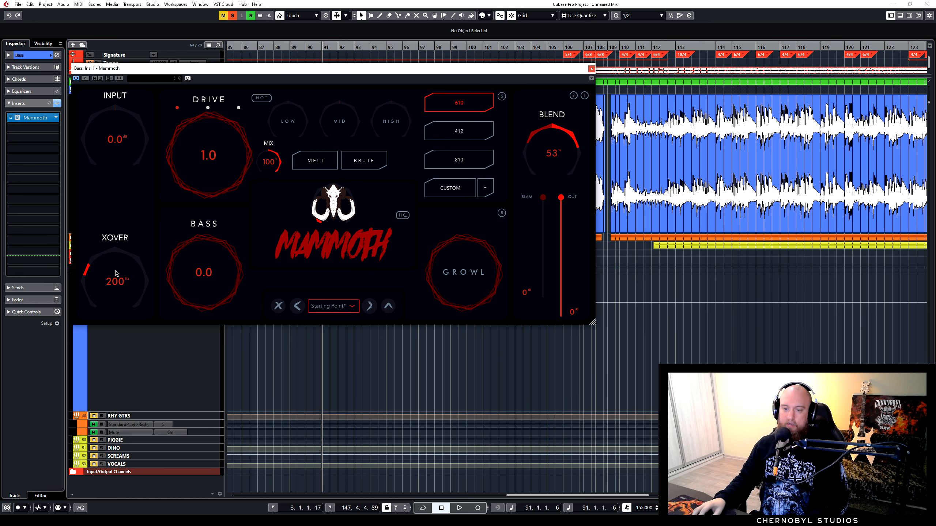
{"action": "mouse_move", "coordinate": [89, 273]}
{"action": "left_mouse_down"}
{"action": "mouse_move", "coordinate": [106, 268]}
{"action": "mouse_move", "coordinate": [101, 259]}
{"action": "mouse_move", "coordinate": [93, 274]}
{"action": "left_mouse_up"}
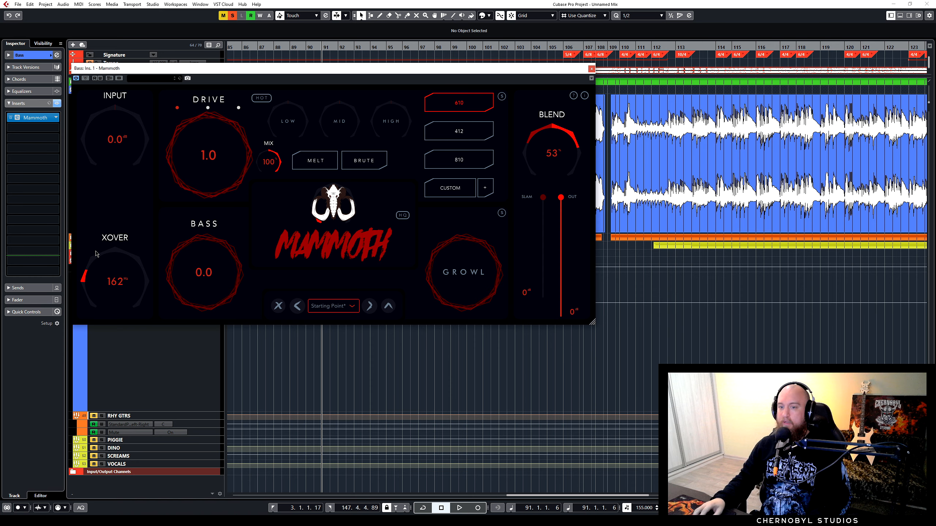
{"action": "left_click_drag", "start_coordinate": [84, 279], "coordinate": [87, 279]}
- Try Bass at 6.3 and 2.8 before returning it to 0.0, and sweep Growl up and back down
{"action": "mouse_move", "coordinate": [201, 279]}
{"action": "left_mouse_down"}
{"action": "mouse_move", "coordinate": [211, 227]}
{"action": "mouse_move", "coordinate": [203, 293]}
{"action": "left_mouse_up"}
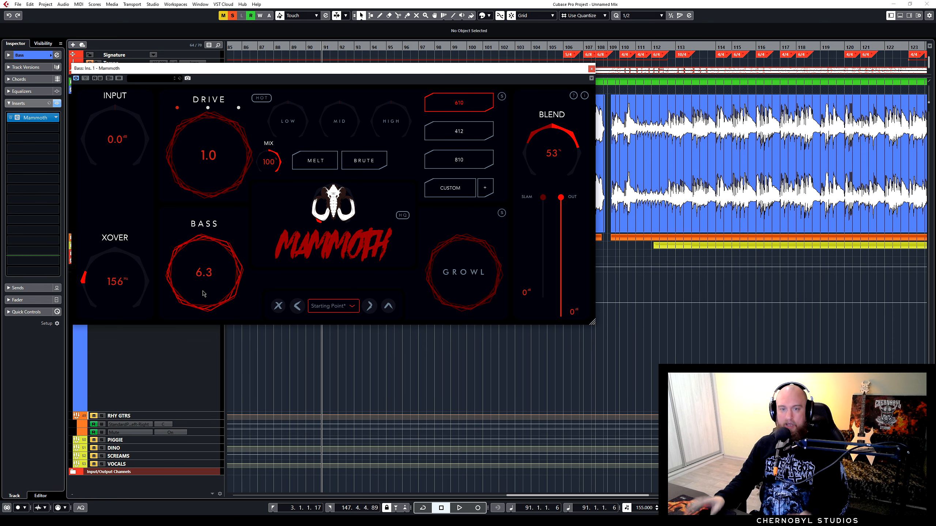
{"action": "double_click", "coordinate": [201, 272]}
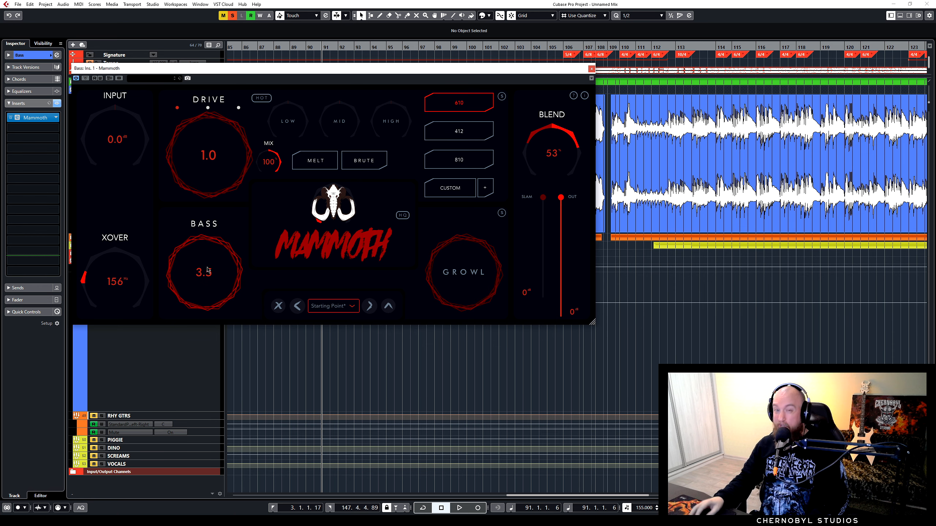
{"action": "mouse_move", "coordinate": [212, 271]}
{"action": "left_mouse_down"}
{"action": "mouse_move", "coordinate": [210, 294]}
{"action": "mouse_move", "coordinate": [209, 262]}
{"action": "left_mouse_up"}
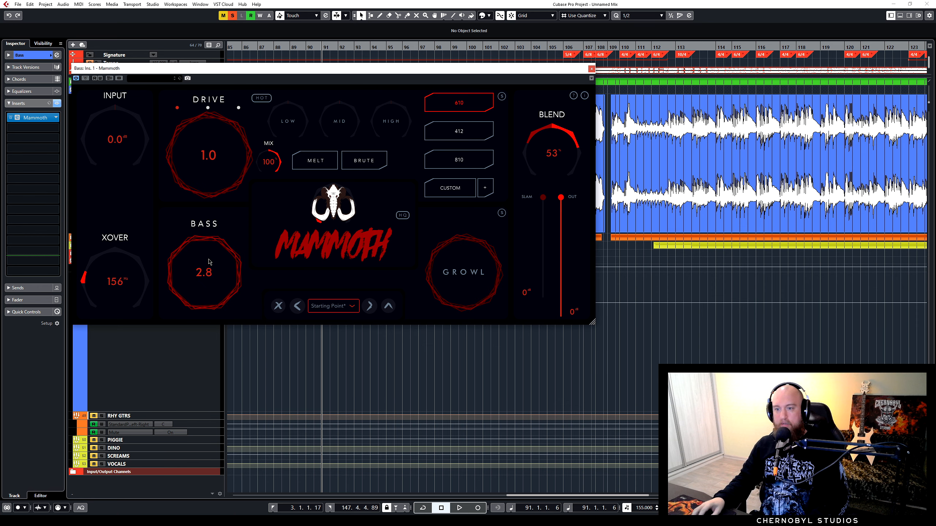
{"action": "left_click_drag", "start_coordinate": [208, 267], "coordinate": [208, 291]}
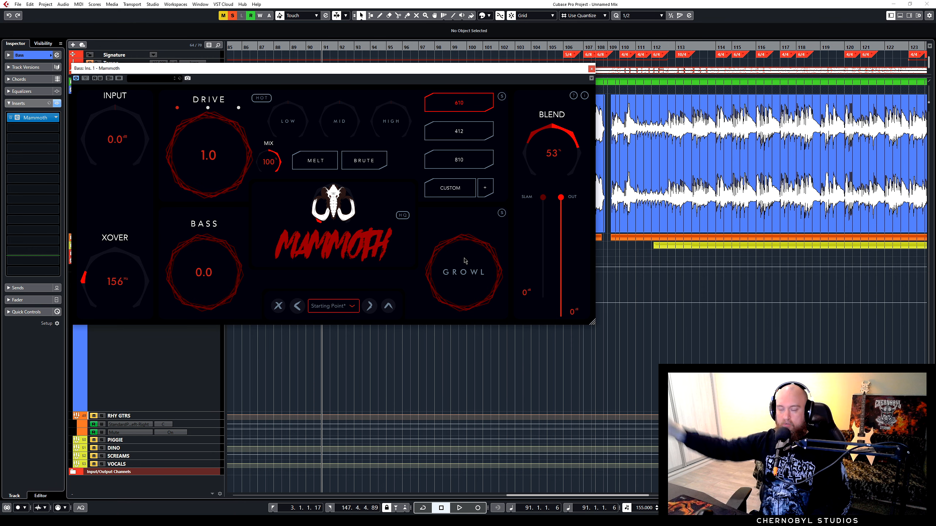
{"action": "left_click_drag", "start_coordinate": [469, 300], "coordinate": [467, 228]}
{"action": "left_click_drag", "start_coordinate": [461, 276], "coordinate": [469, 319]}
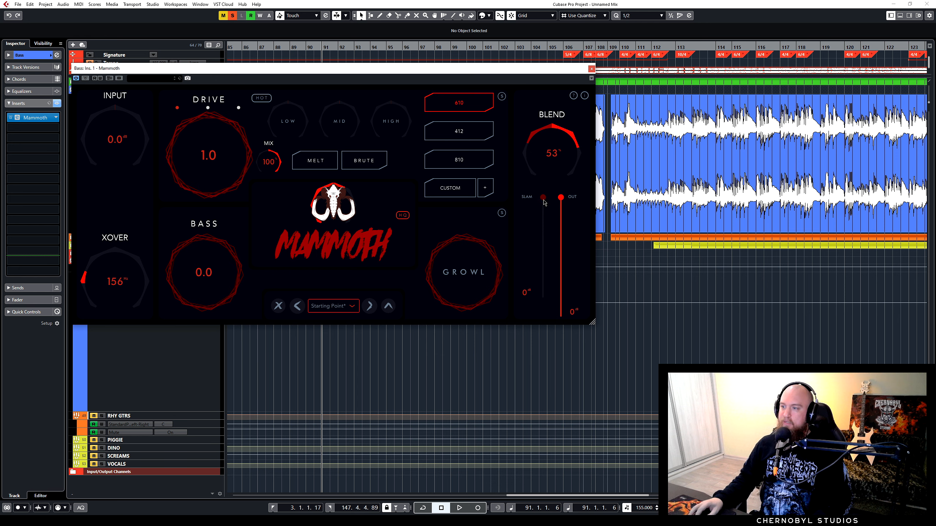
- Try the Slam and Out sliders in Mammoth and return both to 0
{"action": "left_click_drag", "start_coordinate": [544, 223], "coordinate": [542, 291]}
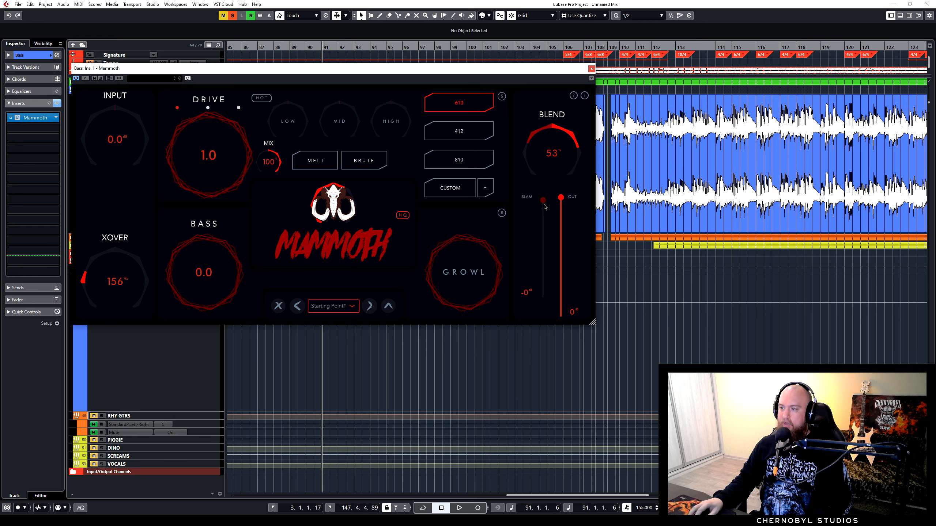
{"action": "mouse_move", "coordinate": [561, 199]}
{"action": "left_mouse_down"}
{"action": "mouse_move", "coordinate": [564, 244]}
{"action": "mouse_move", "coordinate": [570, 195]}
{"action": "left_mouse_up"}
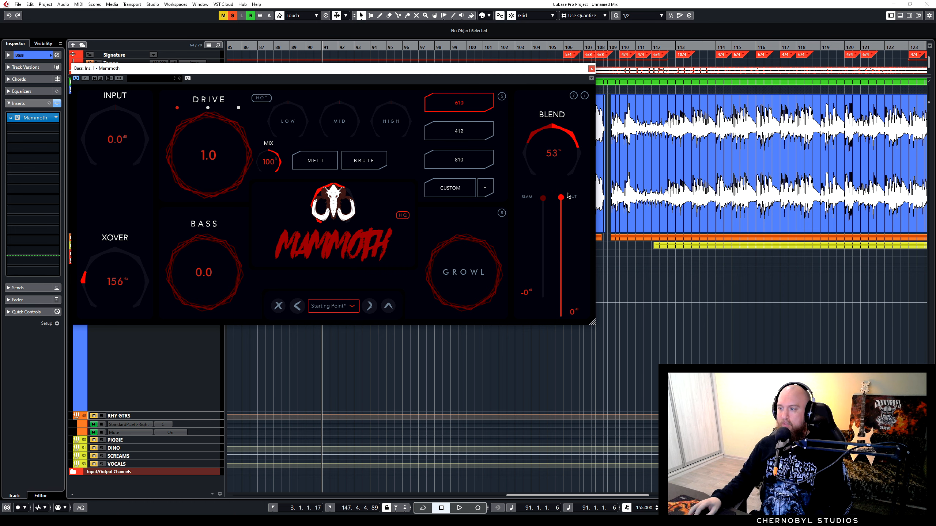
{"action": "mouse_move", "coordinate": [564, 201]}
{"action": "left_mouse_down"}
{"action": "mouse_move", "coordinate": [563, 227]}
{"action": "mouse_move", "coordinate": [562, 203]}
{"action": "mouse_move", "coordinate": [562, 216]}
{"action": "left_mouse_up"}
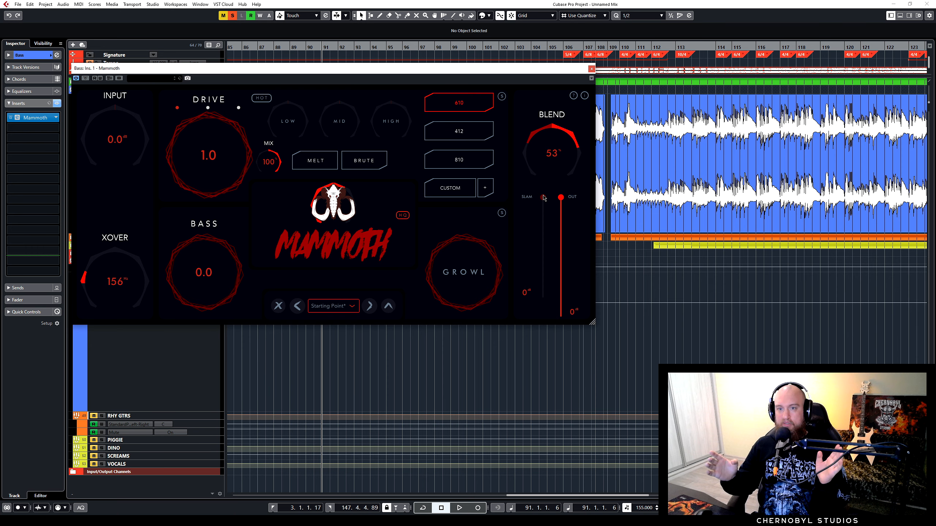
{"action": "left_click_drag", "start_coordinate": [436, 69], "coordinate": [660, 100]}
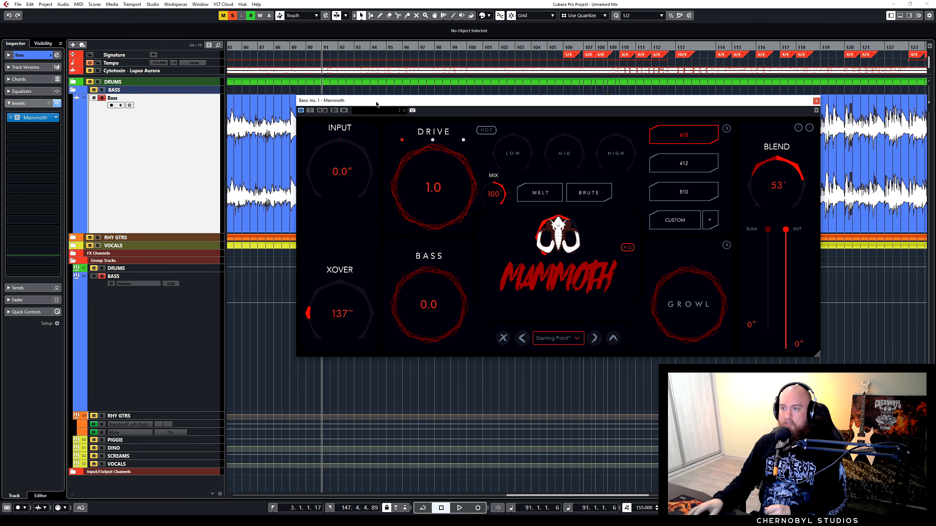
{"action": "left_click_drag", "start_coordinate": [471, 107], "coordinate": [386, 173]}
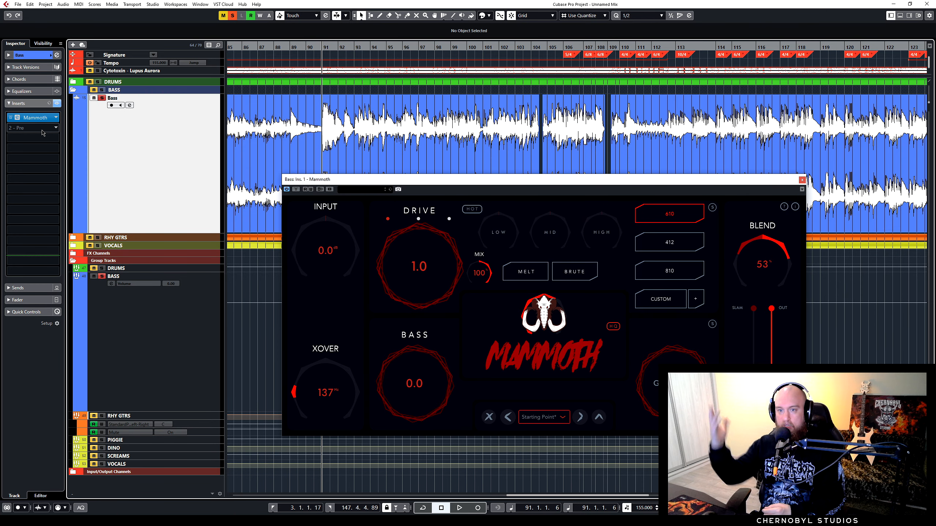
{"action": "left_click_drag", "start_coordinate": [392, 185], "coordinate": [319, 167]}
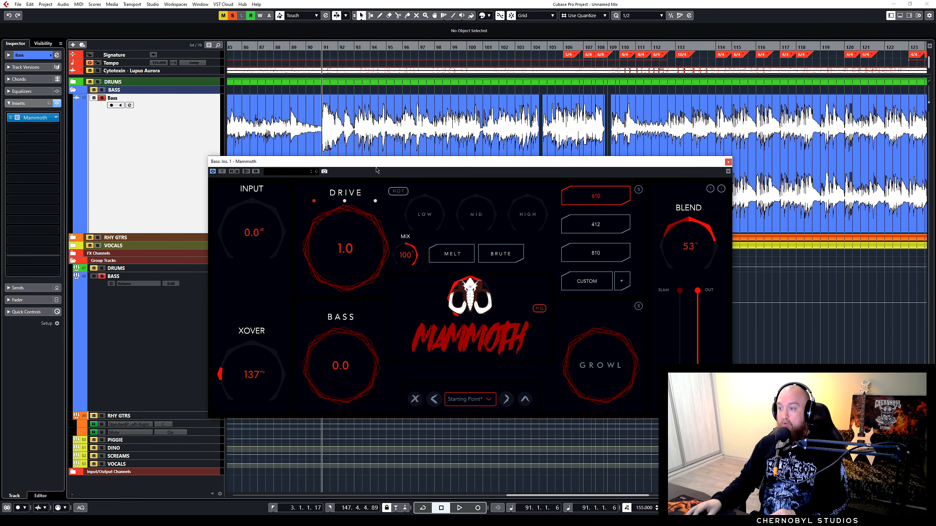
{"action": "left_click_drag", "start_coordinate": [409, 162], "coordinate": [358, 133]}
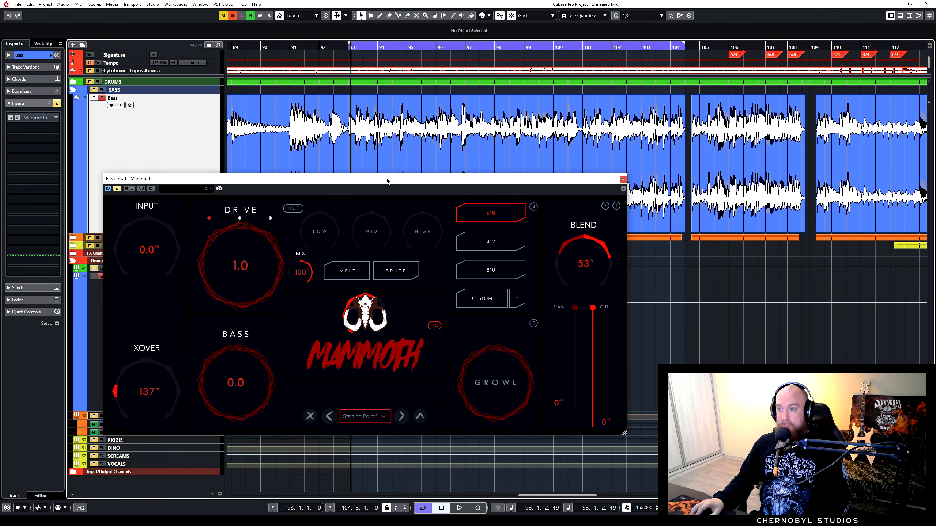
{"action": "left_click_drag", "start_coordinate": [383, 184], "coordinate": [390, 125]}
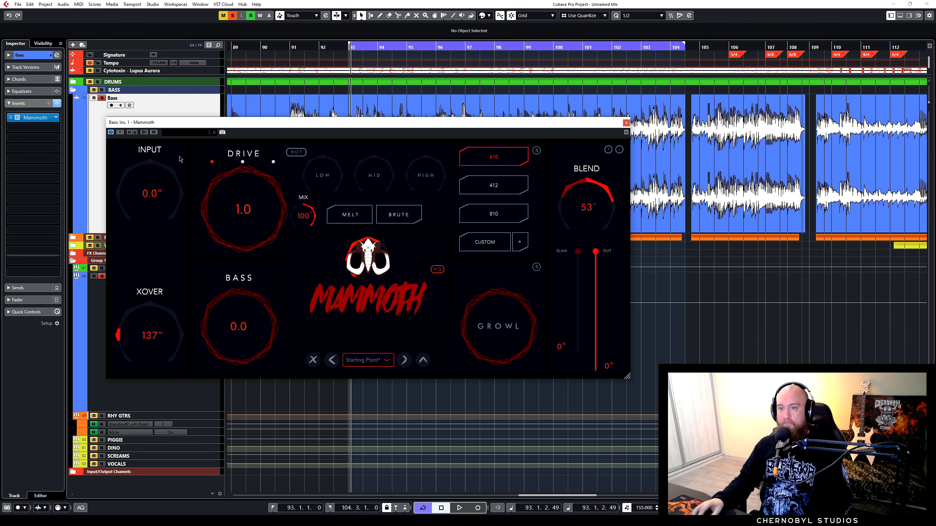
{"action": "left_click_drag", "start_coordinate": [290, 122], "coordinate": [306, 145]}
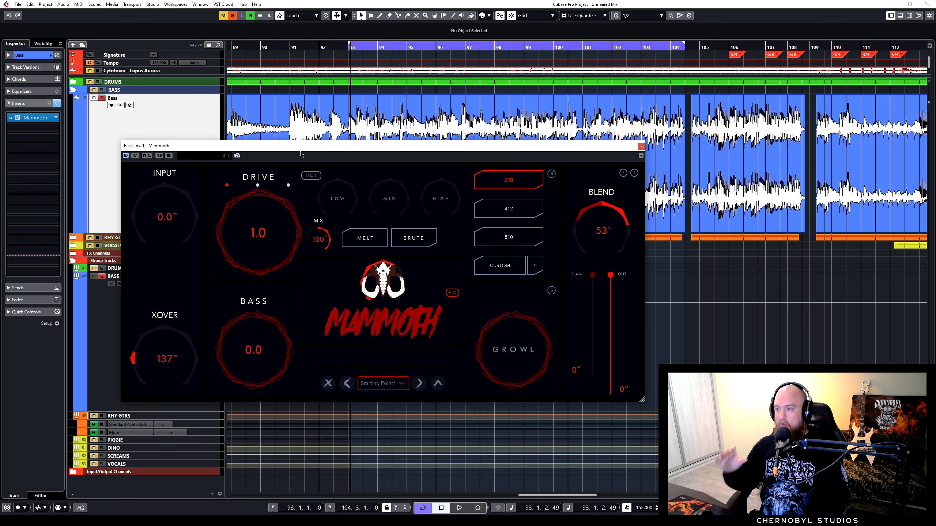
- Set Blend to 100% and start looped playback of the soloed bass
{"action": "left_click_drag", "start_coordinate": [607, 208], "coordinate": [609, 177]}
{"action": "left_click_drag", "start_coordinate": [505, 148], "coordinate": [440, 112]}
{"action": "left_click_drag", "start_coordinate": [307, 110], "coordinate": [334, 129]}
{"action": "key", "text": "space"}
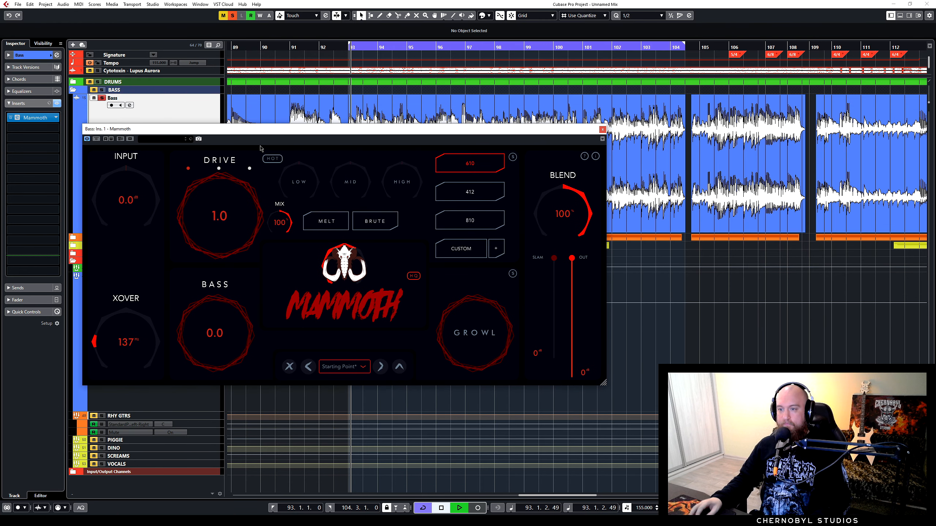
- Raise Input to 5.6 dB and Drive to 18.3 during playback
{"action": "left_click_drag", "start_coordinate": [219, 134], "coordinate": [276, 152]}
{"action": "left_click_drag", "start_coordinate": [200, 206], "coordinate": [200, 195]}
{"action": "left_click_drag", "start_coordinate": [279, 224], "coordinate": [293, 196]}
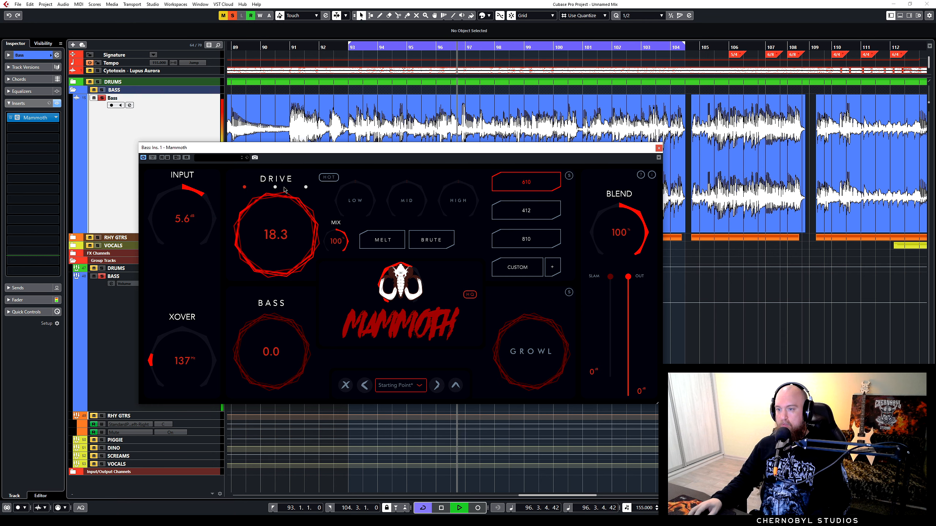
- Switch from the red to the purple drive mode, lower Drive to 0.0, and stop playback
{"action": "left_click", "coordinate": [245, 188]}
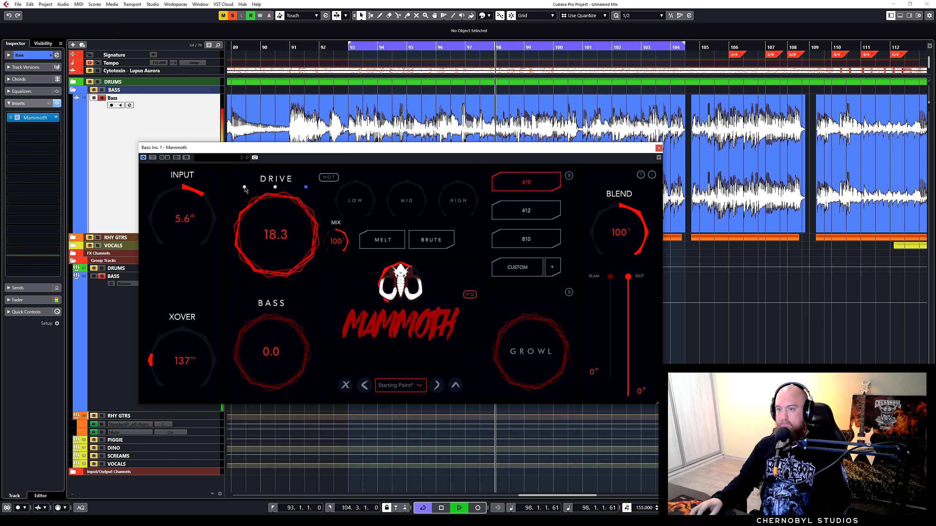
{"action": "left_click", "coordinate": [275, 187]}
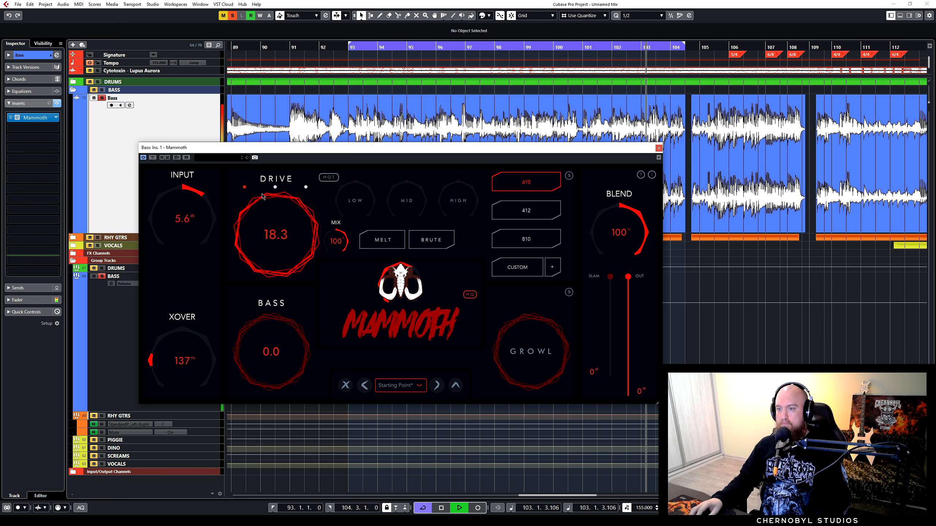
{"action": "left_click_drag", "start_coordinate": [274, 218], "coordinate": [279, 306]}
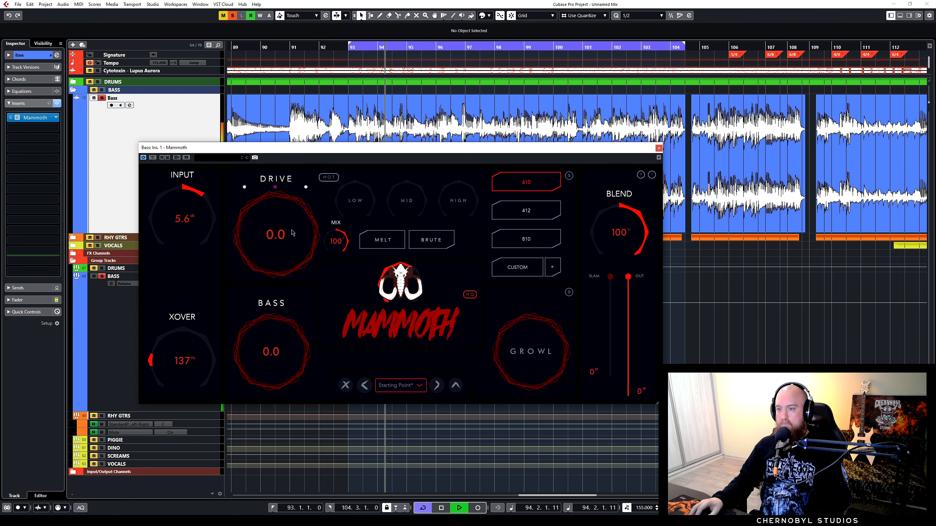
{"action": "key", "text": "space"}
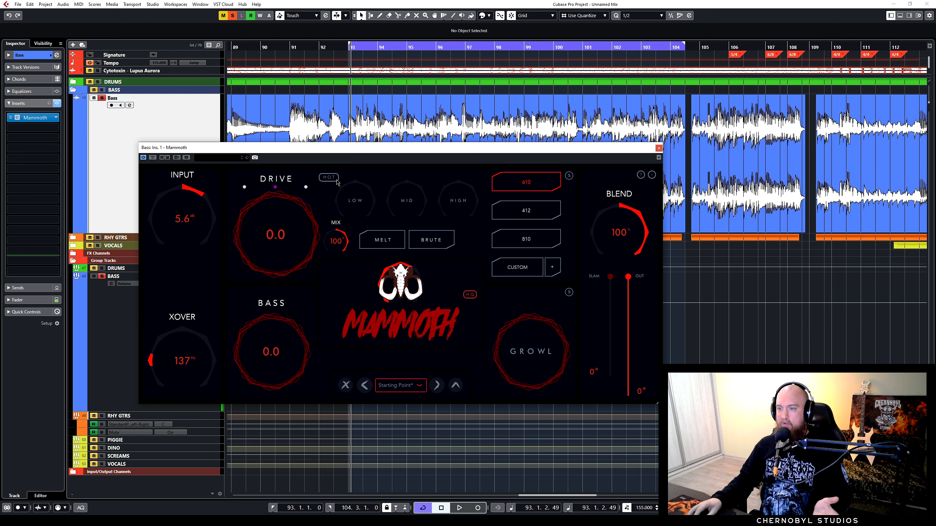
- Try the Hot switch and the three drive modes during playback, ending with Hot on, the purple mode and Drive at 2.6
{"action": "left_click", "coordinate": [329, 178]}
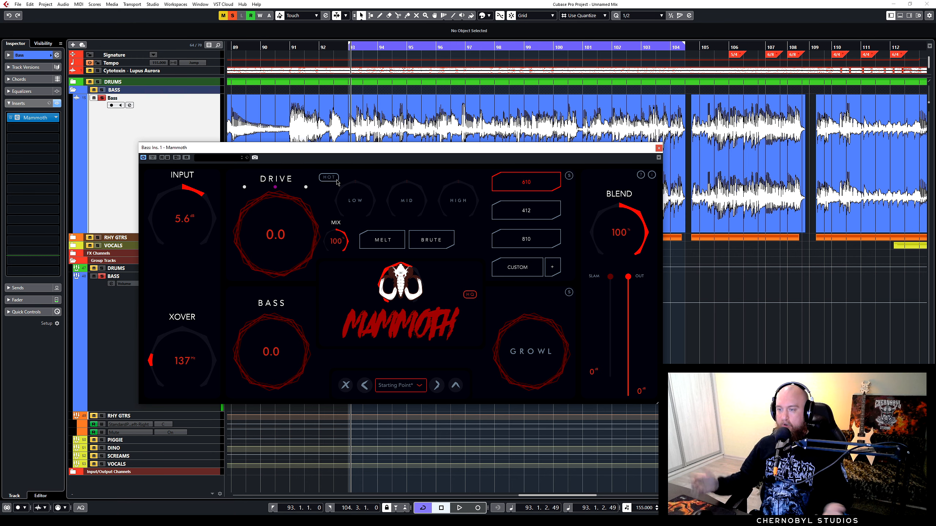
{"action": "key", "text": "space"}
{"action": "left_click_drag", "start_coordinate": [287, 223], "coordinate": [288, 192]}
{"action": "left_click", "coordinate": [330, 177]}
{"action": "left_click", "coordinate": [331, 178]}
{"action": "left_click_drag", "start_coordinate": [292, 230], "coordinate": [290, 240]}
{"action": "left_click", "coordinate": [306, 187]}
{"action": "left_click", "coordinate": [244, 187]}
{"action": "mouse_move", "coordinate": [283, 237]}
{"action": "left_mouse_down"}
{"action": "mouse_move", "coordinate": [290, 209]}
{"action": "mouse_move", "coordinate": [289, 233]}
{"action": "left_mouse_up"}
{"action": "left_click", "coordinate": [275, 187]}
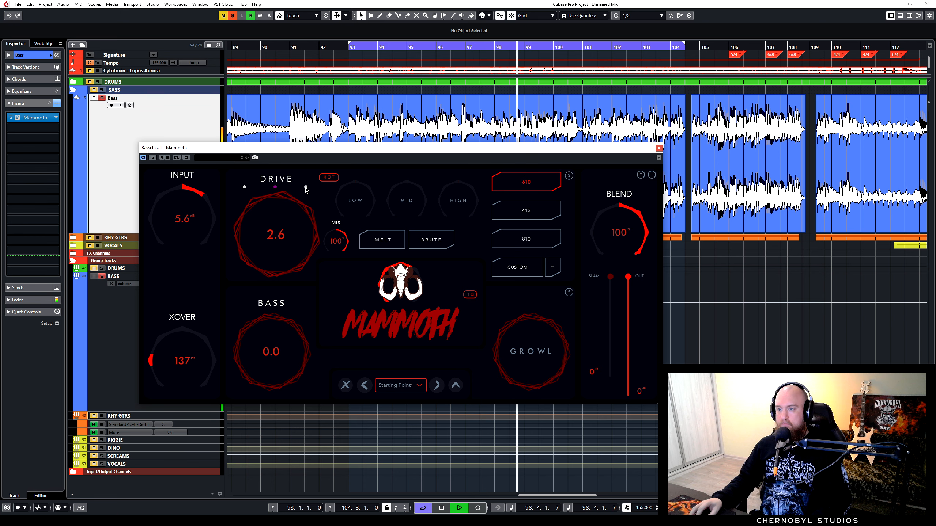
{"action": "key", "text": "space"}
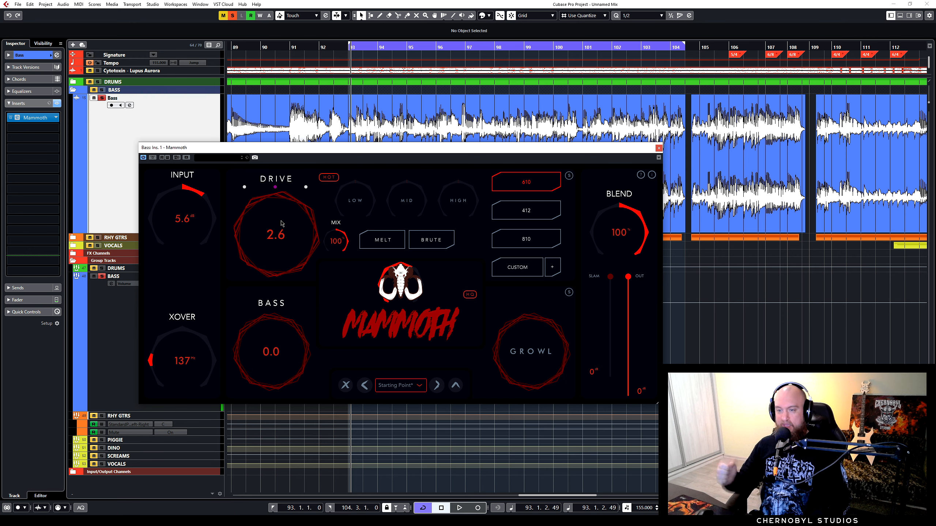
- Start and stop playback to compare the purple and blue drive modes with Hot on, ending on blue
{"action": "key", "text": "space"}
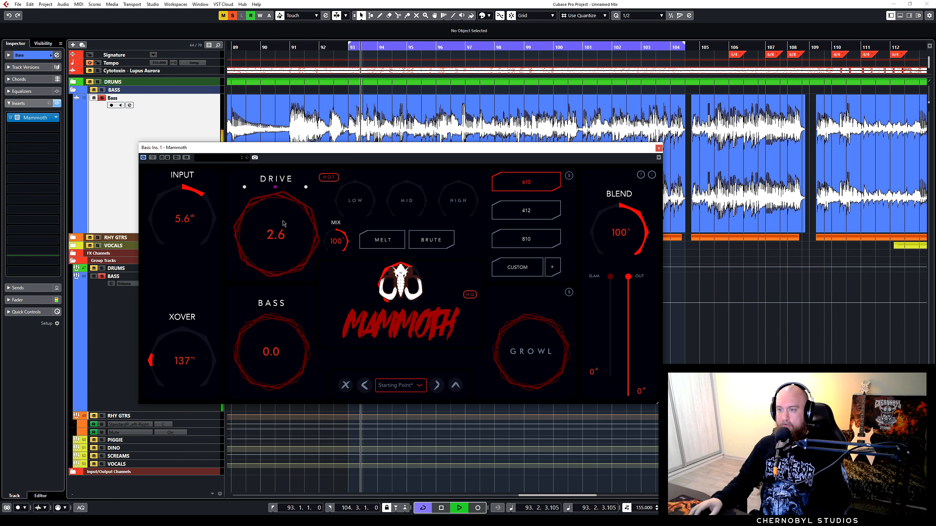
{"action": "key", "text": "space"}
{"action": "key", "text": "space"}
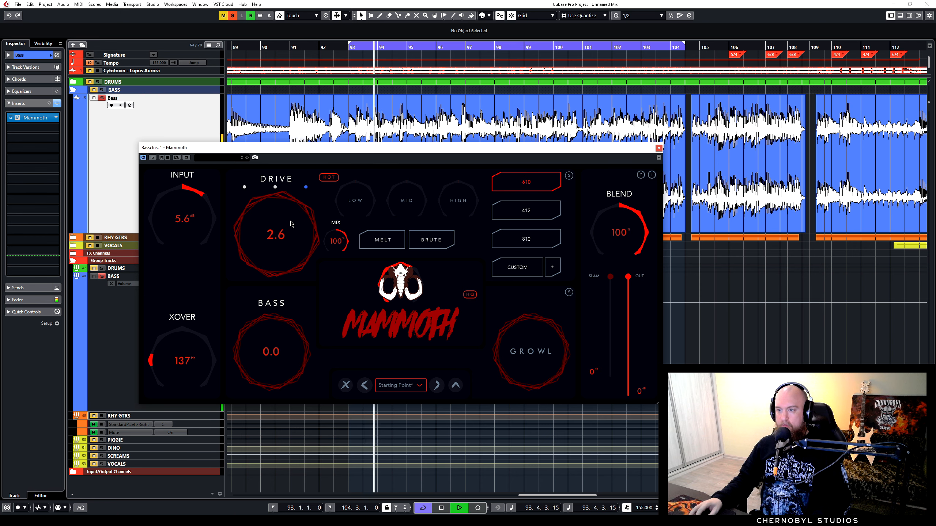
{"action": "key", "text": "space"}
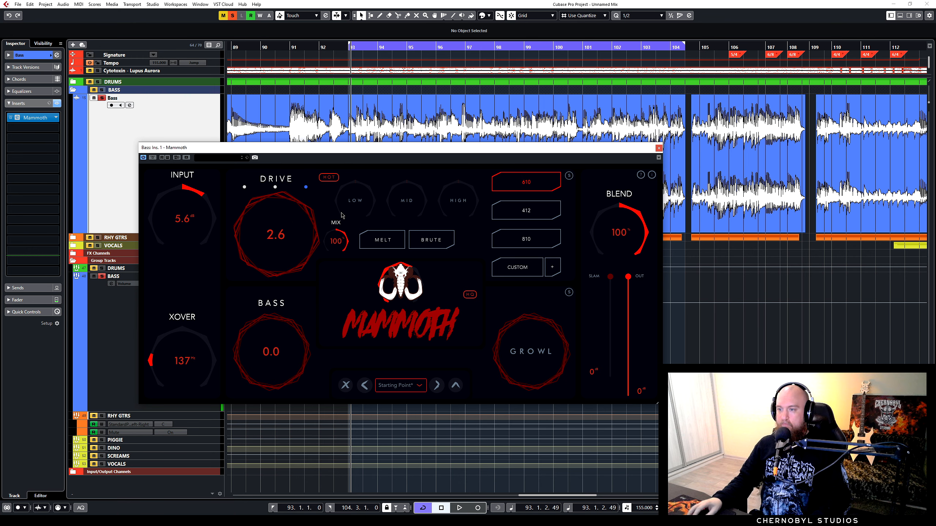
- Try Drive at 5.5 in the purple mode during playback, and settle on the blue mode with Drive at 12.1 and Hot off
{"action": "key", "text": "space"}
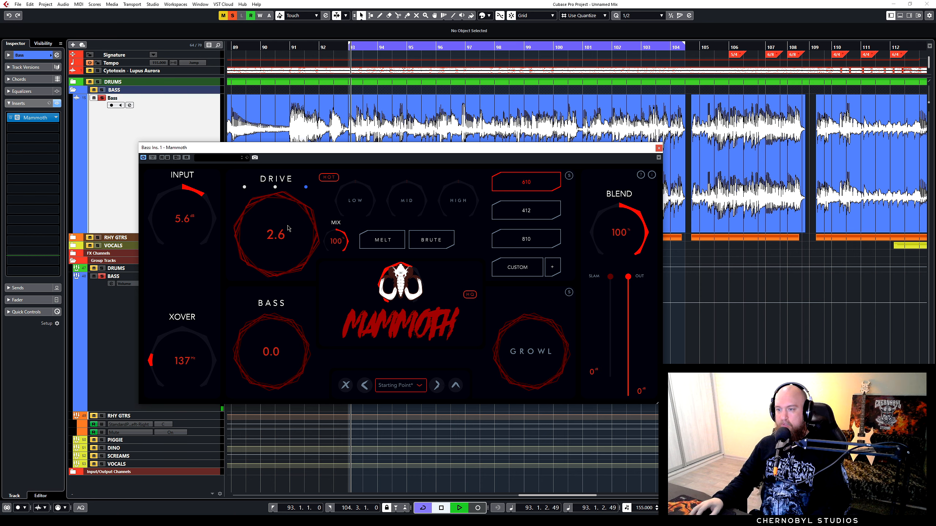
{"action": "left_click_drag", "start_coordinate": [283, 232], "coordinate": [291, 213]}
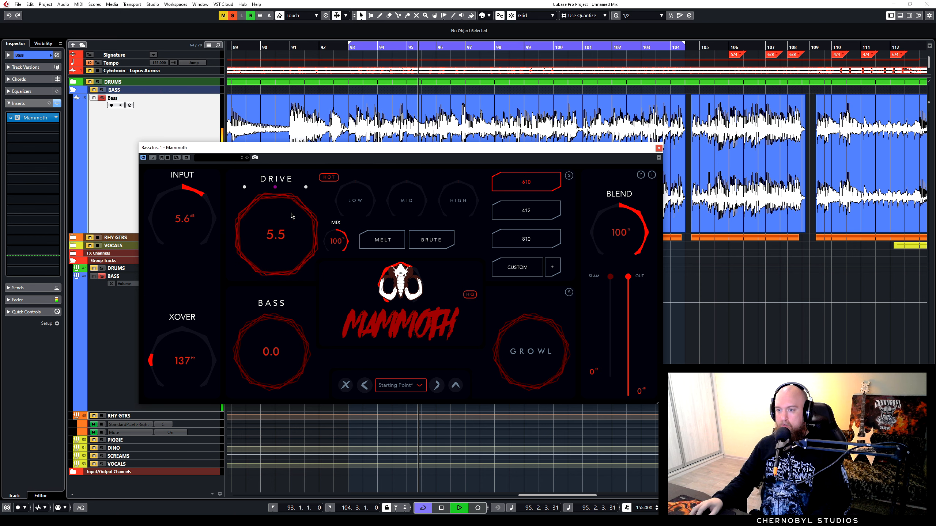
{"action": "left_click", "coordinate": [305, 188]}
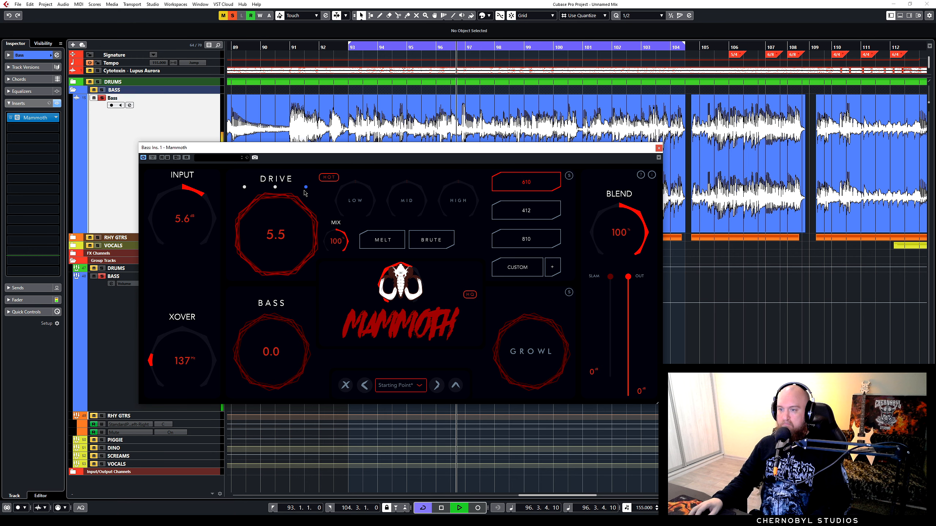
{"action": "left_click_drag", "start_coordinate": [285, 222], "coordinate": [296, 241]}
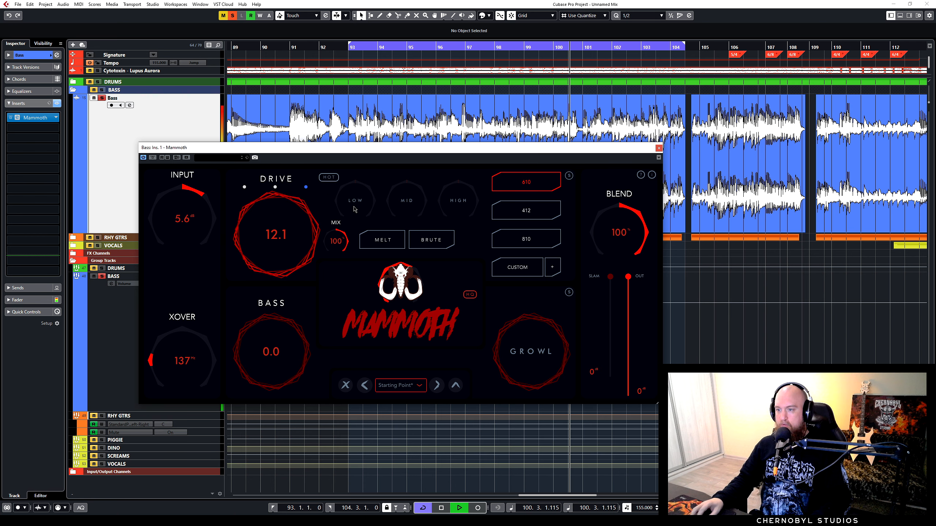
- Boost Low and High slightly, cut Mid, and engage Brute after trying Melt
{"action": "left_click_drag", "start_coordinate": [362, 209], "coordinate": [410, 194]}
{"action": "mouse_move", "coordinate": [473, 215]}
{"action": "left_mouse_down"}
{"action": "mouse_move", "coordinate": [477, 186]}
{"action": "mouse_move", "coordinate": [460, 217]}
{"action": "left_mouse_up"}
{"action": "left_click", "coordinate": [446, 242]}
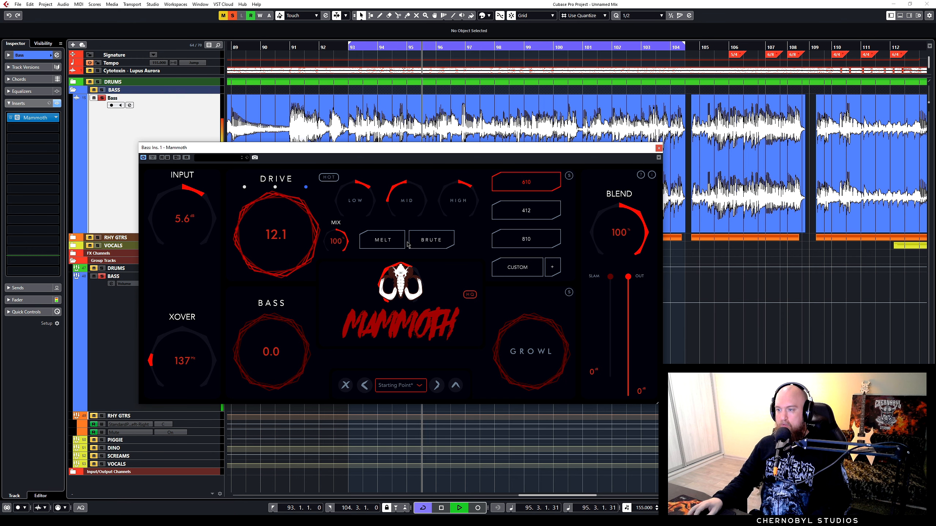
{"action": "left_click", "coordinate": [387, 244]}
{"action": "left_click", "coordinate": [431, 241]}
- Audition the 412, 810 and 610 cabinets against the looped bass and return to 610
{"action": "left_click", "coordinate": [523, 212]}
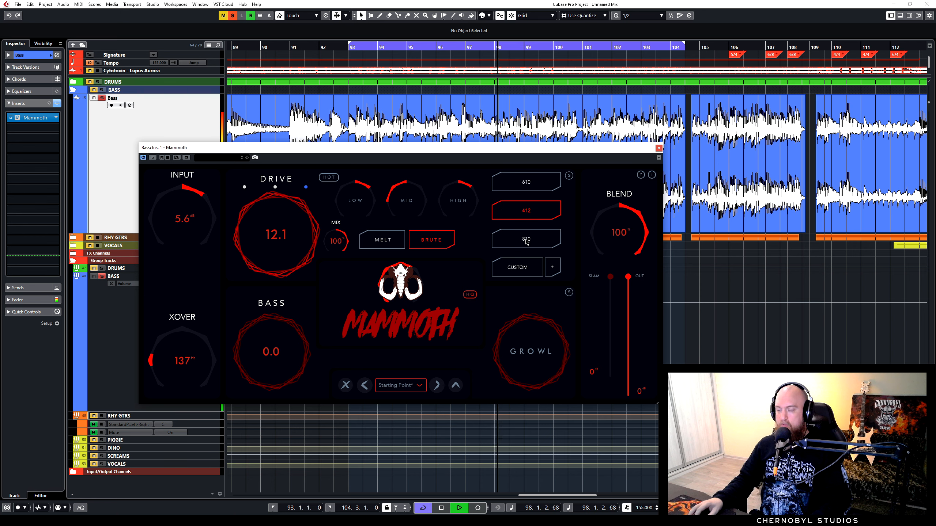
{"action": "left_click", "coordinate": [536, 184]}
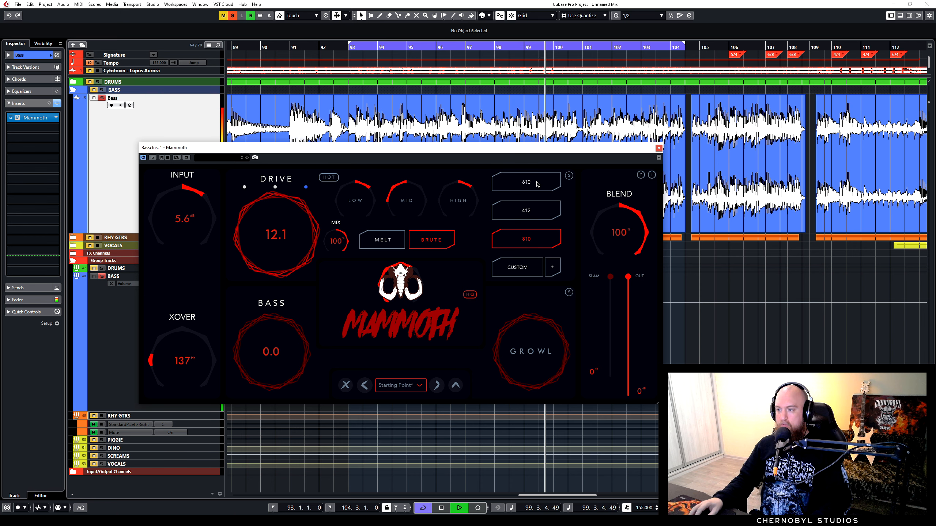
{"action": "left_click", "coordinate": [539, 244]}
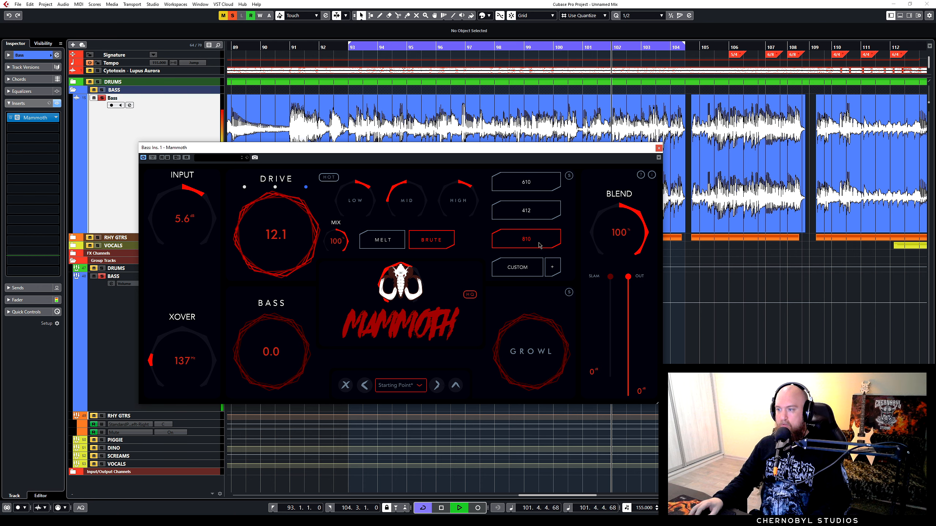
{"action": "left_click", "coordinate": [536, 183]}
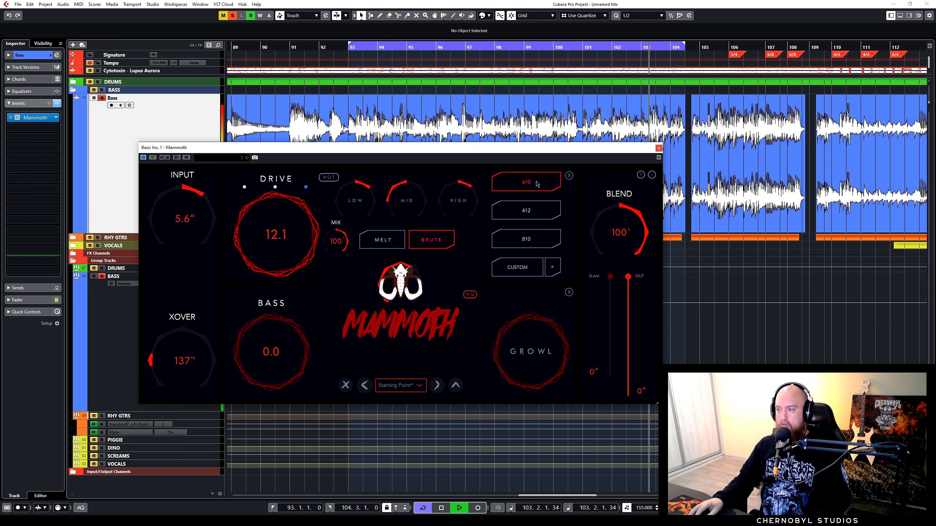
{"action": "key", "text": "space"}
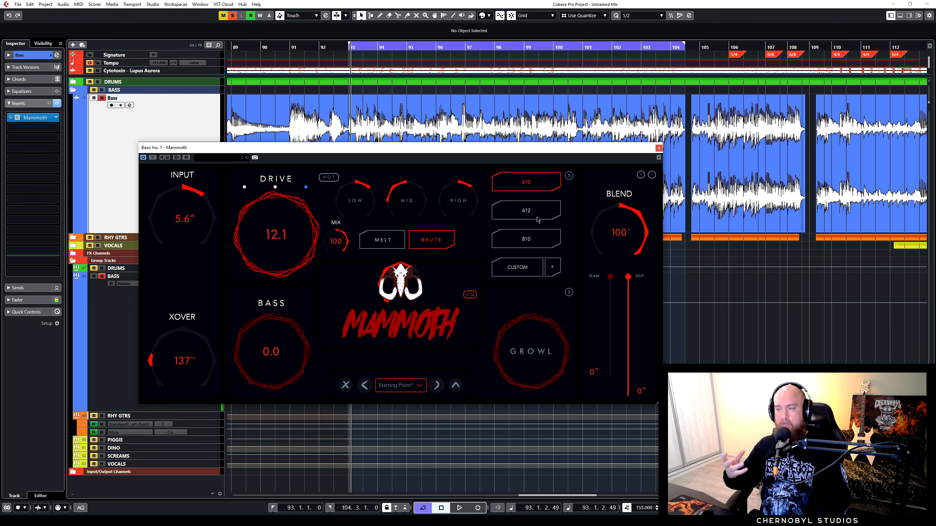
{"action": "key", "text": "space"}
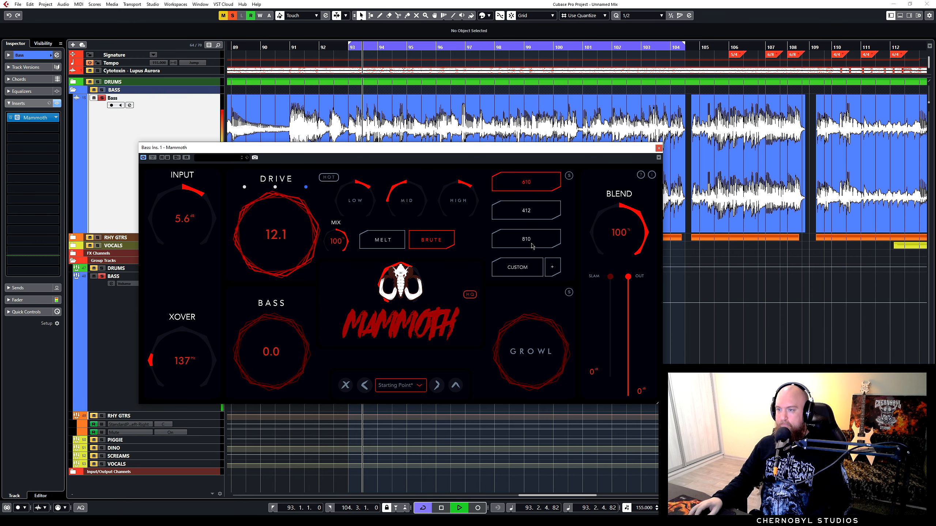
{"action": "left_click", "coordinate": [532, 246]}
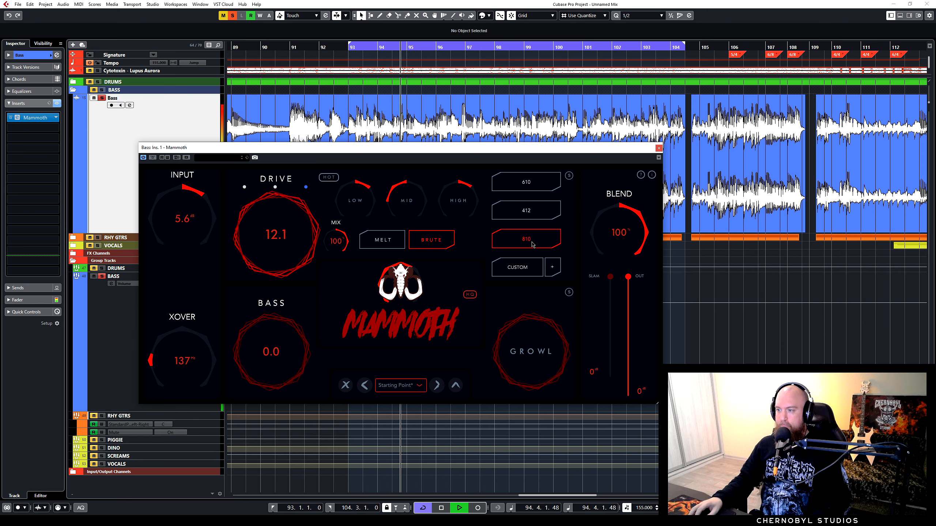
{"action": "key", "text": "space"}
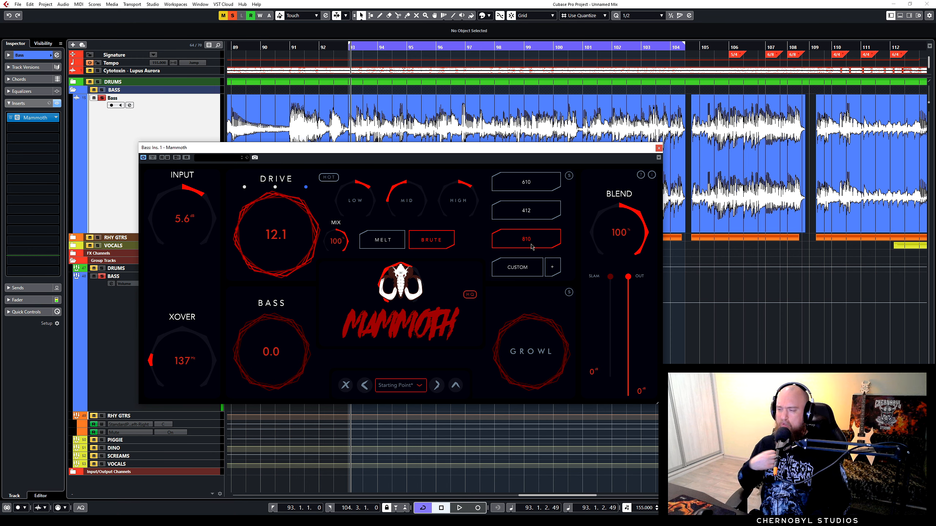
{"action": "left_click", "coordinate": [537, 184]}
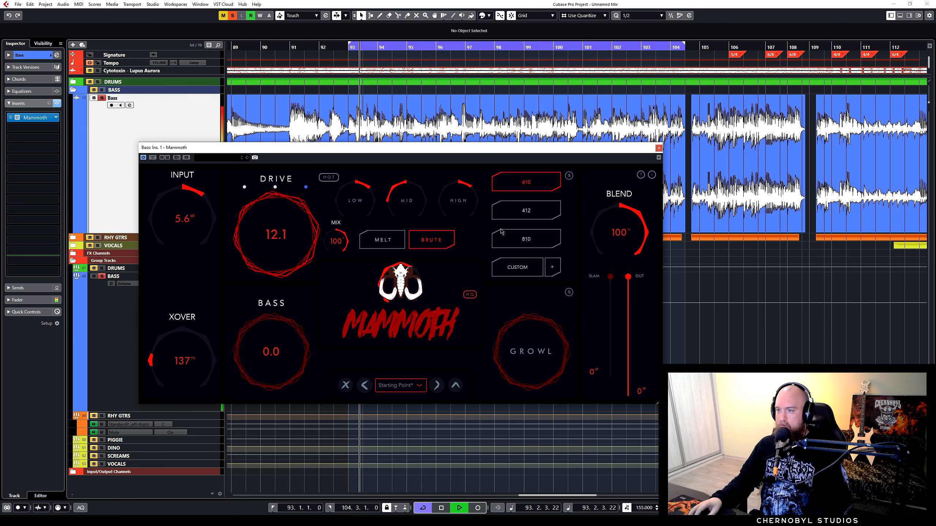
- Audition the bass loop while reducing Blend to 50% and raising the crossover to 153 Hz
{"action": "key", "text": "space"}
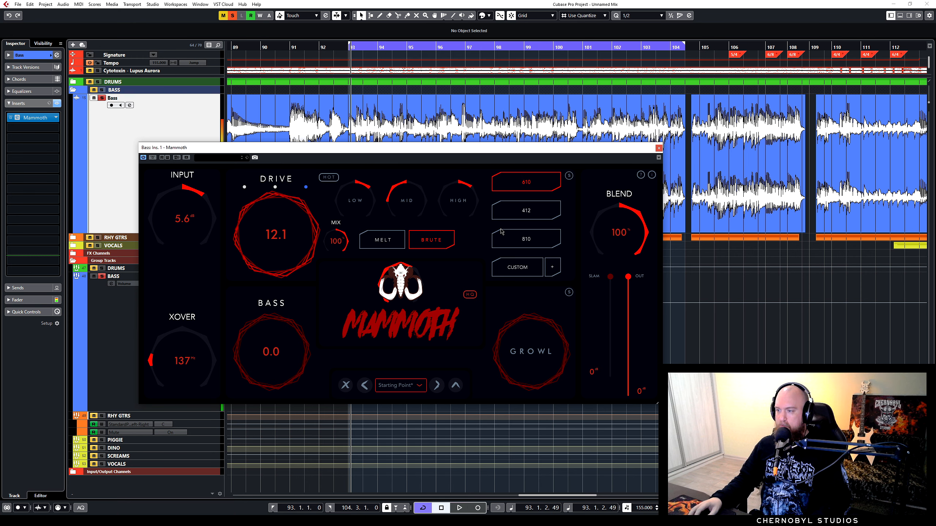
{"action": "key", "text": "space"}
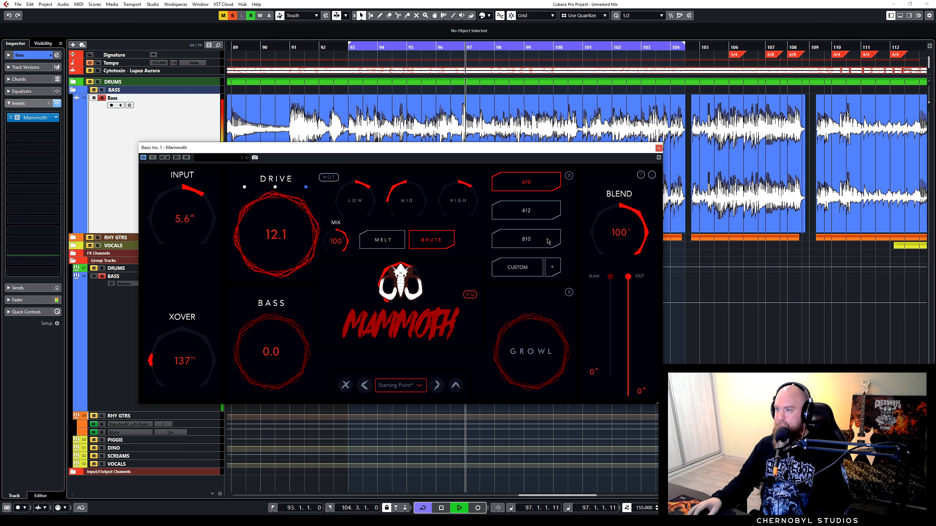
{"action": "key", "text": "space"}
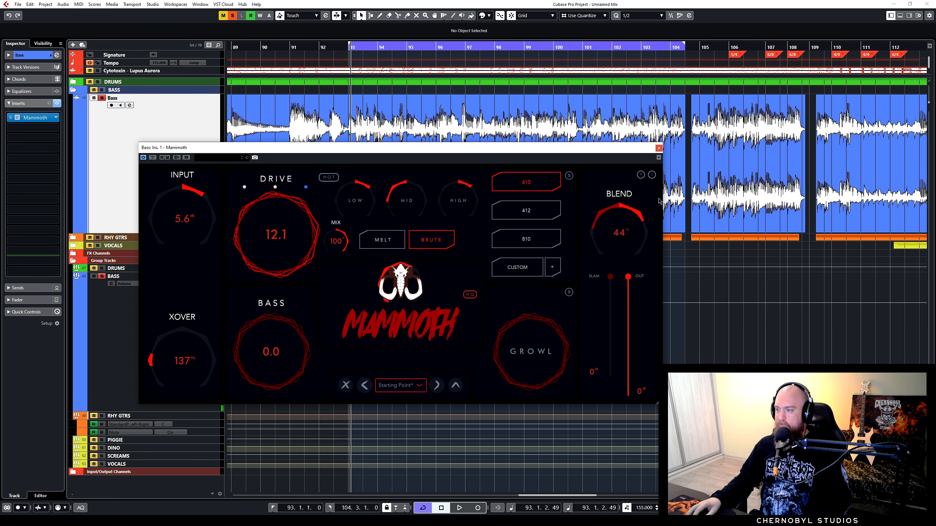
{"action": "left_click_drag", "start_coordinate": [191, 363], "coordinate": [210, 358]}
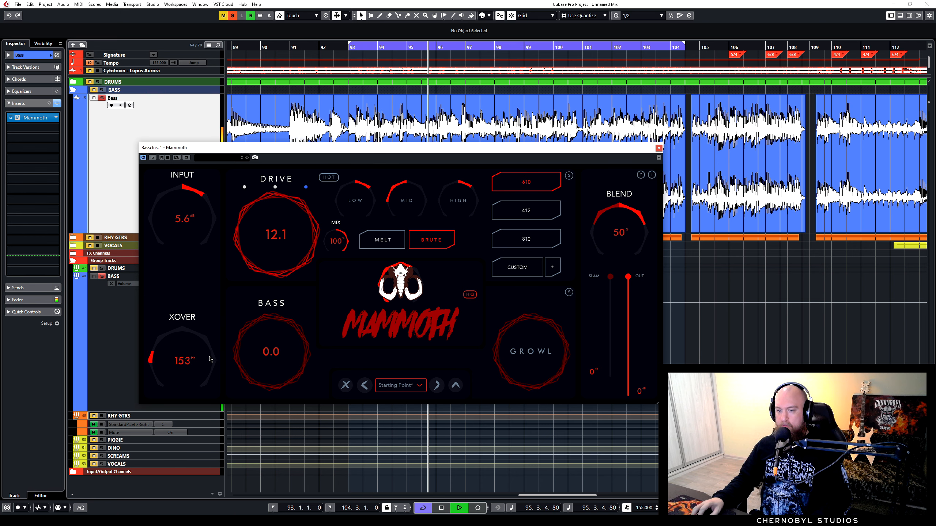
- Try Bass at 10.0 with Blend at 0%, then settle on 5.0 and audition the low end against the loop
{"action": "left_click_drag", "start_coordinate": [299, 326], "coordinate": [305, 272]}
{"action": "key", "text": "space"}
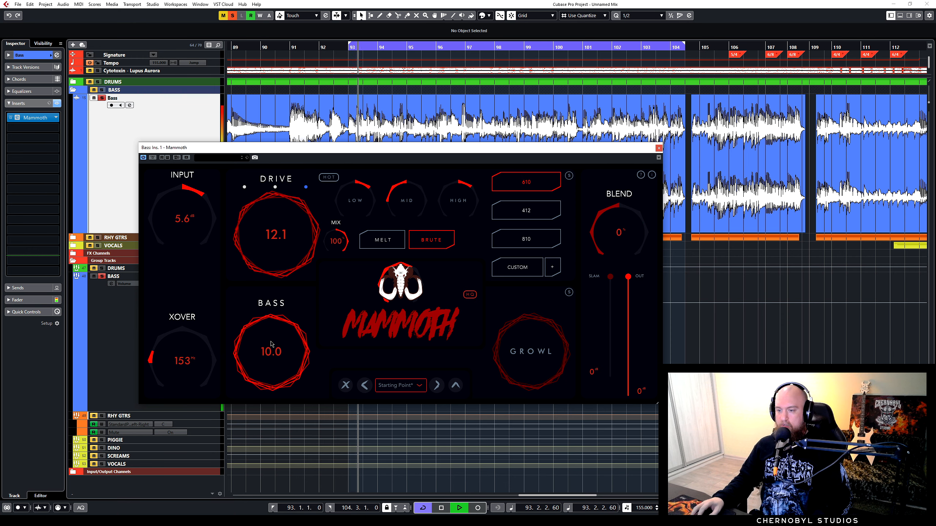
{"action": "left_click_drag", "start_coordinate": [271, 344], "coordinate": [264, 369]}
{"action": "key", "text": "space"}
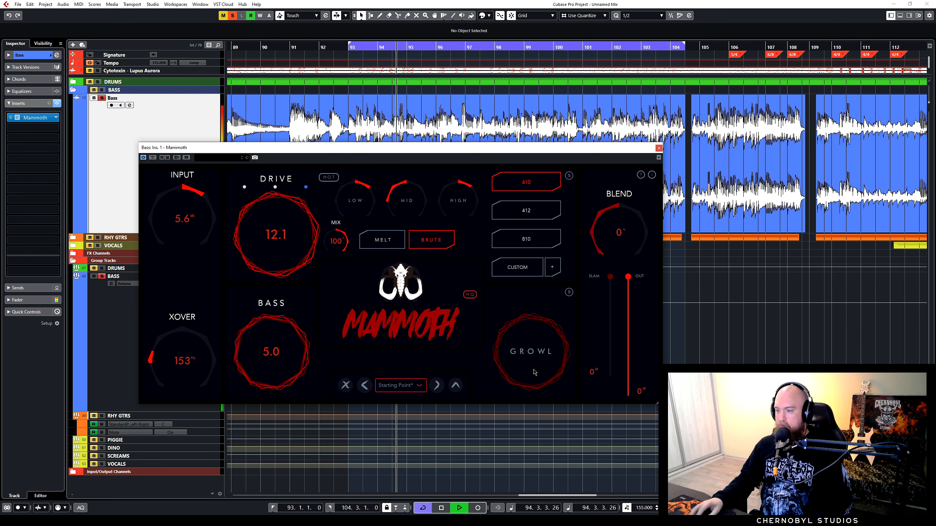
{"action": "key", "text": "space"}
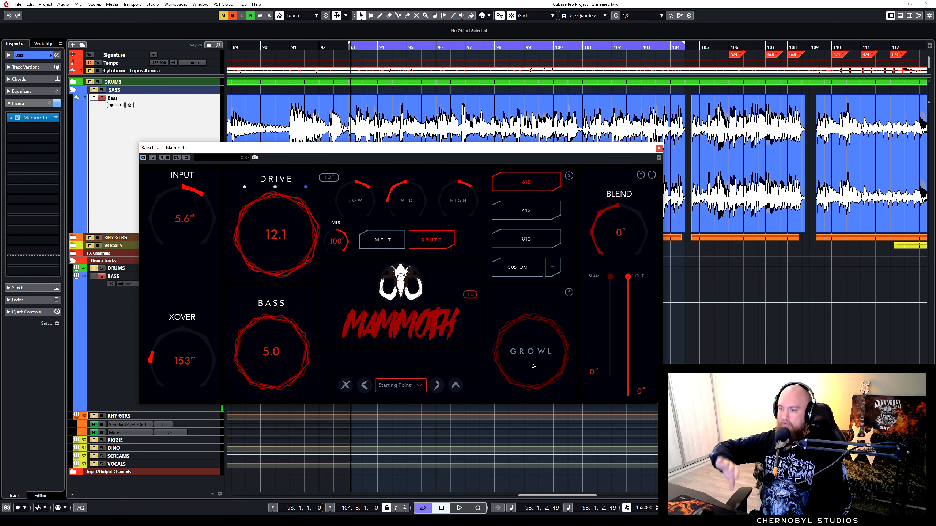
{"action": "key", "text": "space"}
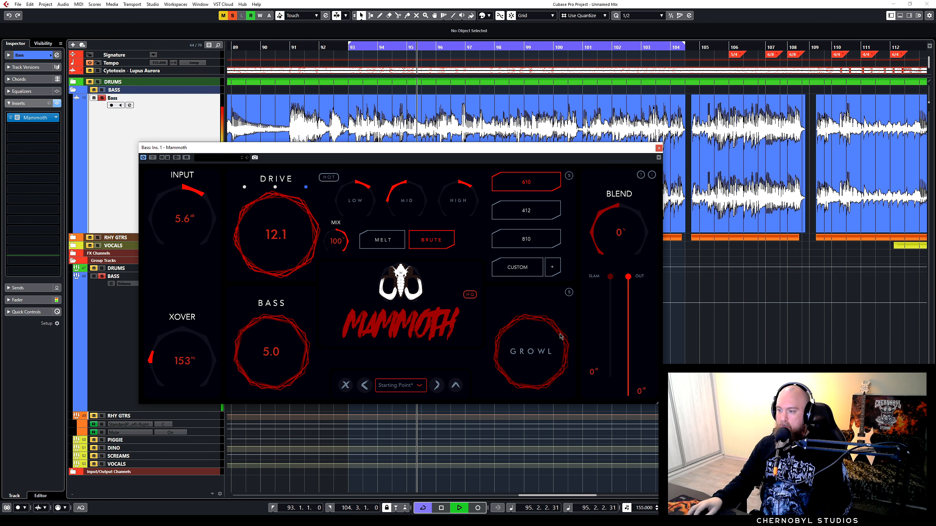
{"action": "key", "text": "space"}
{"action": "key", "text": "space"}
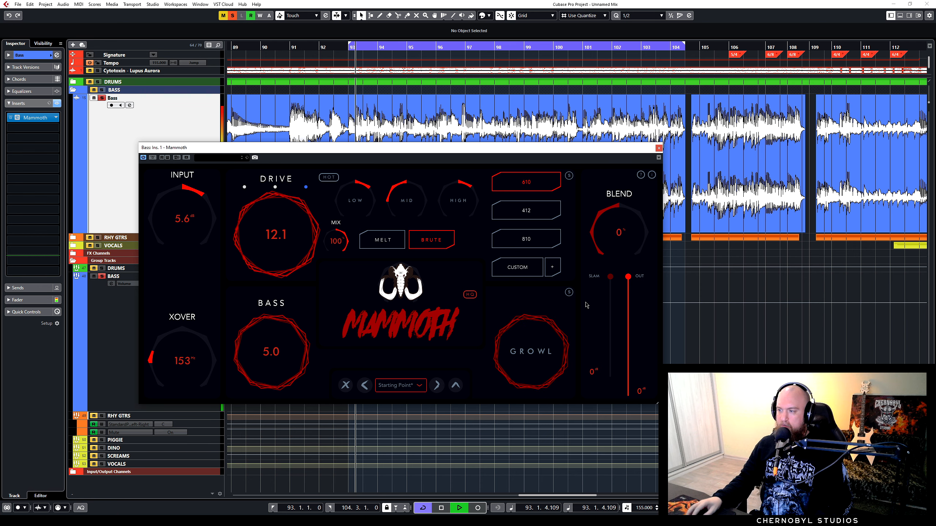
- Lower Slam to -3 dB and bring Blend up to 60%
{"action": "left_click_drag", "start_coordinate": [611, 278], "coordinate": [611, 294]}
{"action": "key", "text": "space"}
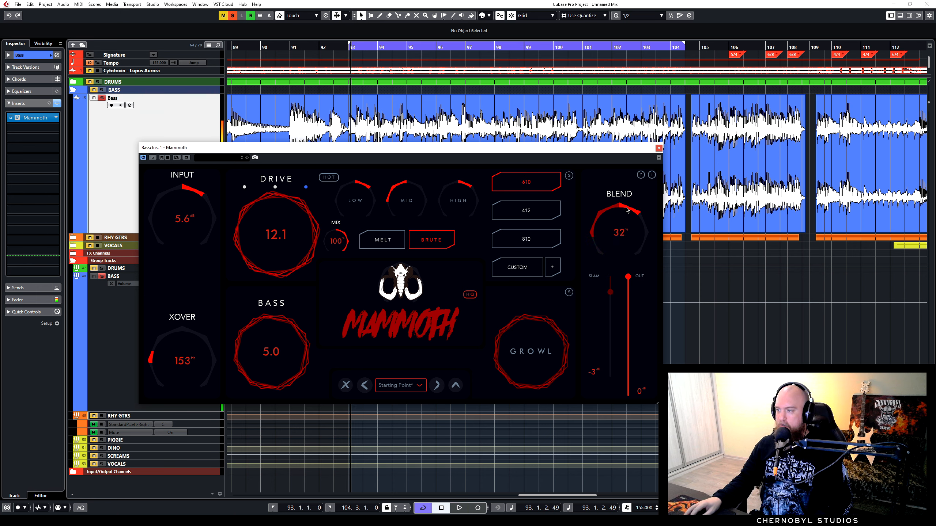
{"action": "mouse_move", "coordinate": [622, 243]}
{"action": "left_mouse_down"}
{"action": "mouse_move", "coordinate": [623, 220]}
{"action": "mouse_move", "coordinate": [629, 255]}
{"action": "left_mouse_up"}
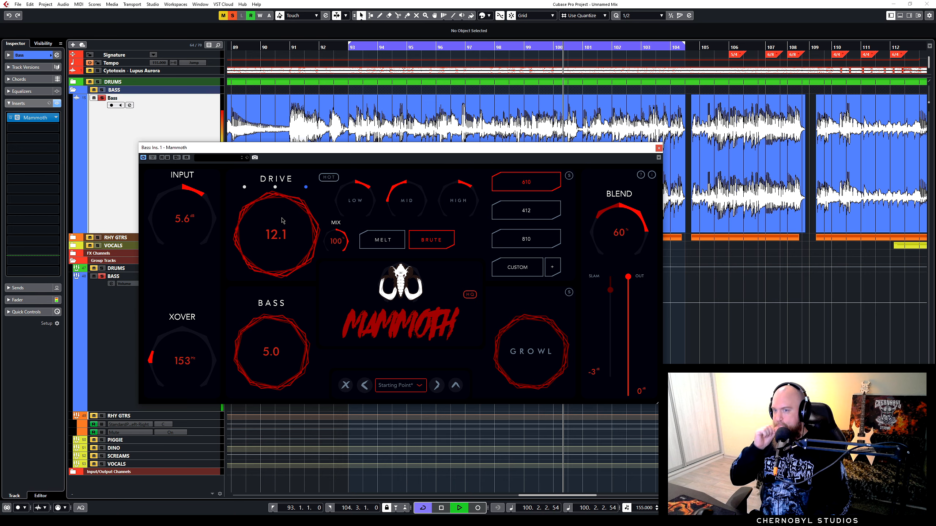
- Toggle Mammoth's bypass during playback to compare the dry and processed bass, leaving the plugin active
{"action": "left_click", "coordinate": [11, 118]}
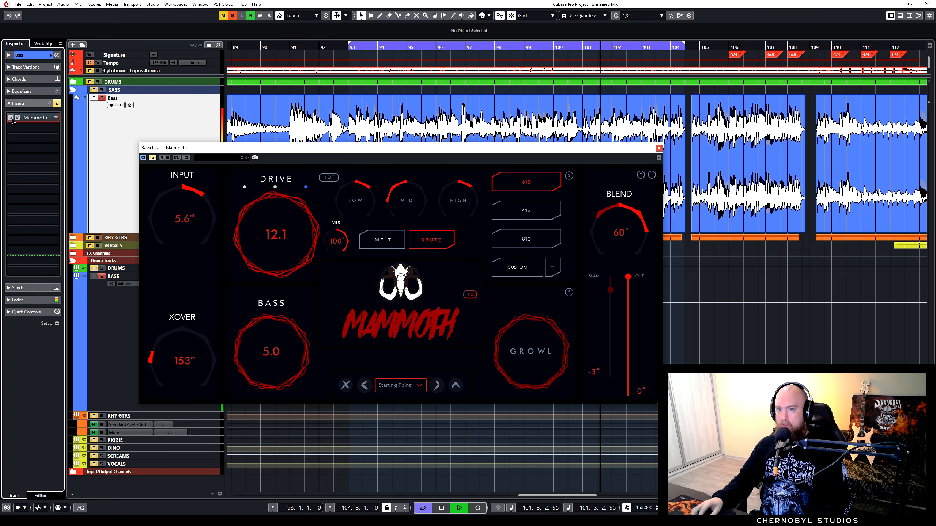
{"action": "left_click", "coordinate": [13, 121]}
{"action": "key", "text": "space"}
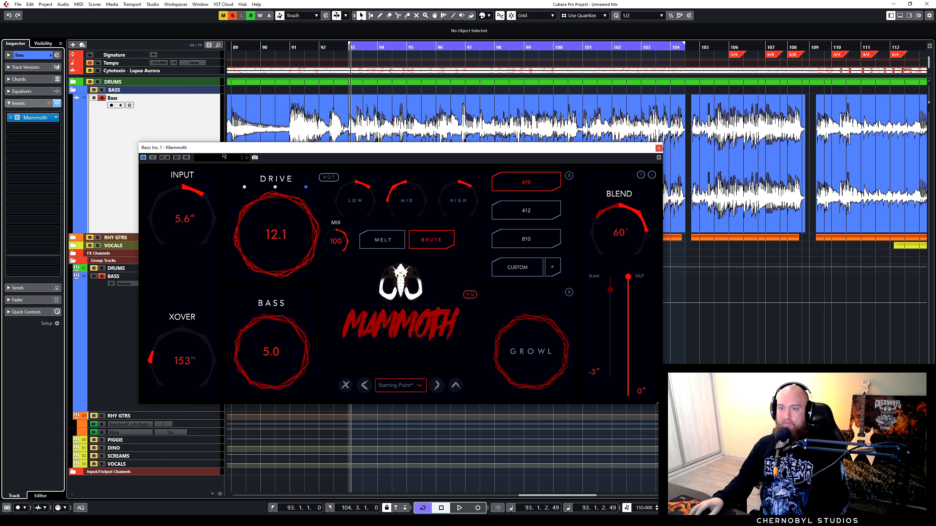
{"action": "left_click_drag", "start_coordinate": [234, 145], "coordinate": [201, 156]}
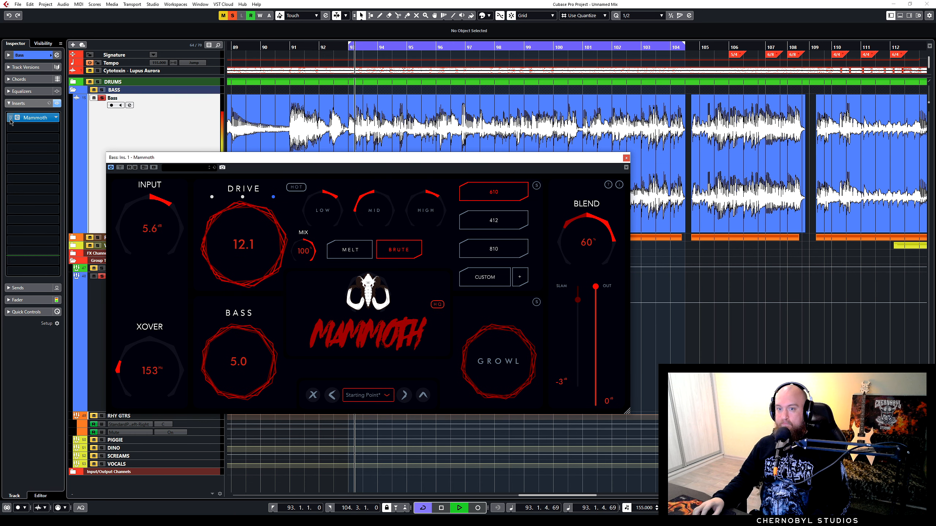
{"action": "left_click", "coordinate": [120, 168]}
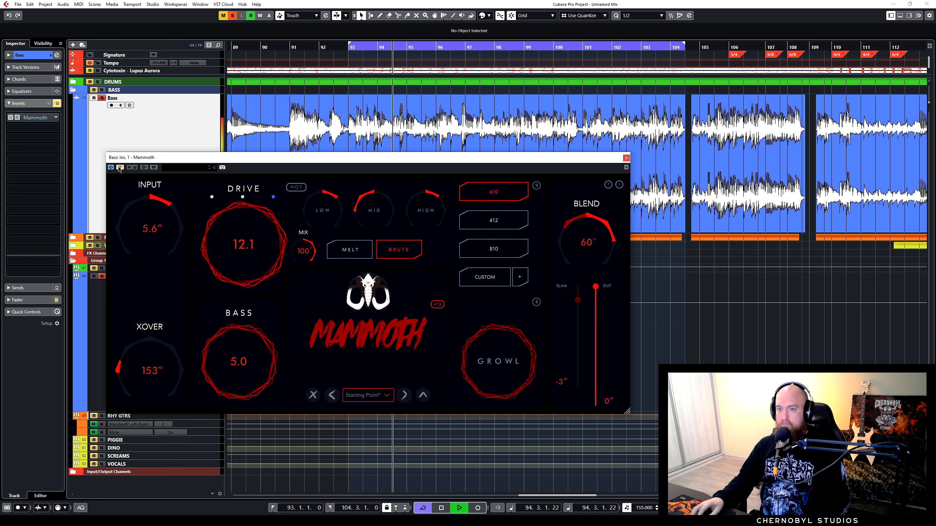
{"action": "left_click", "coordinate": [120, 168]}
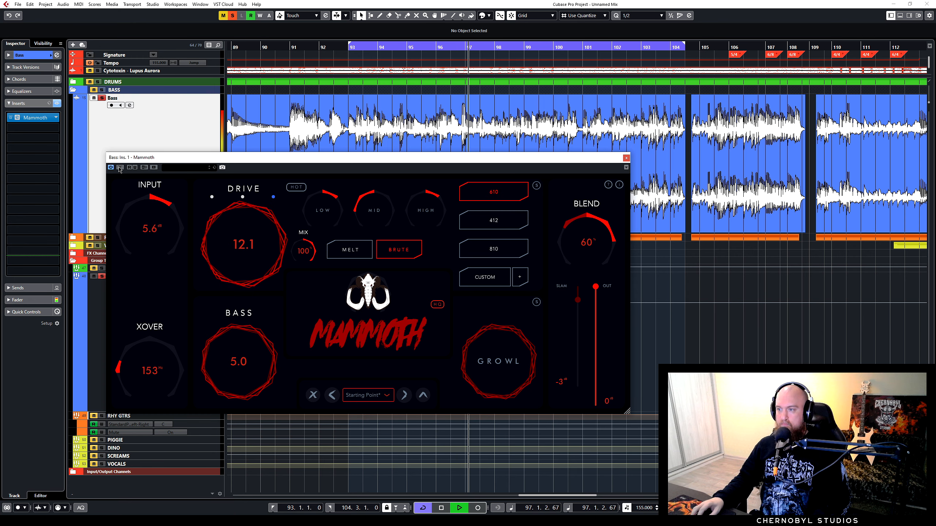
{"action": "left_click", "coordinate": [119, 168]}
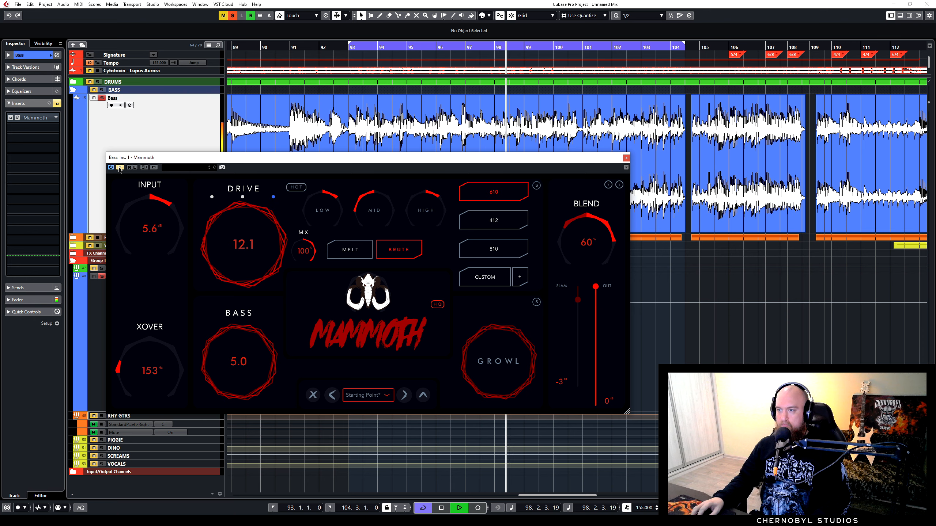
{"action": "left_click", "coordinate": [120, 168]}
{"action": "key", "text": "space"}
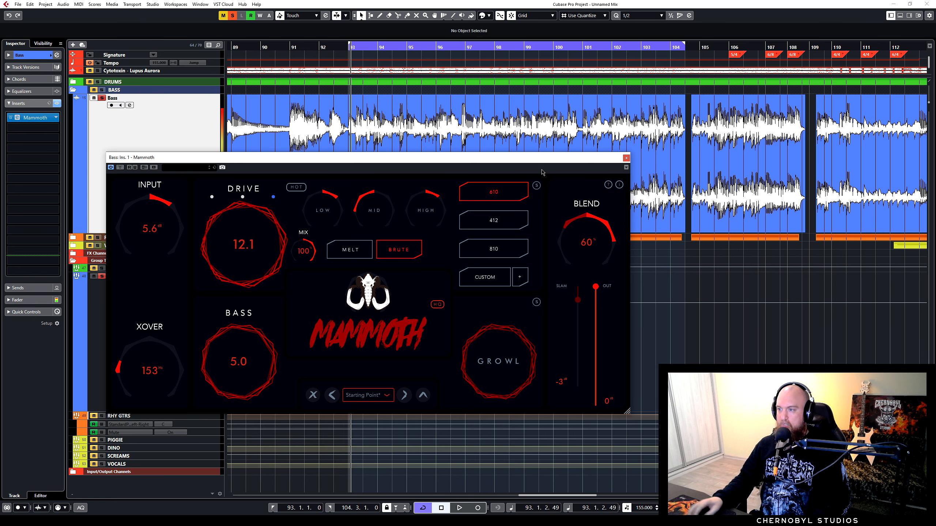
- Save the current Mammoth settings as a preset named "Scrap Pile"
{"action": "left_click_drag", "start_coordinate": [570, 160], "coordinate": [618, 117]}
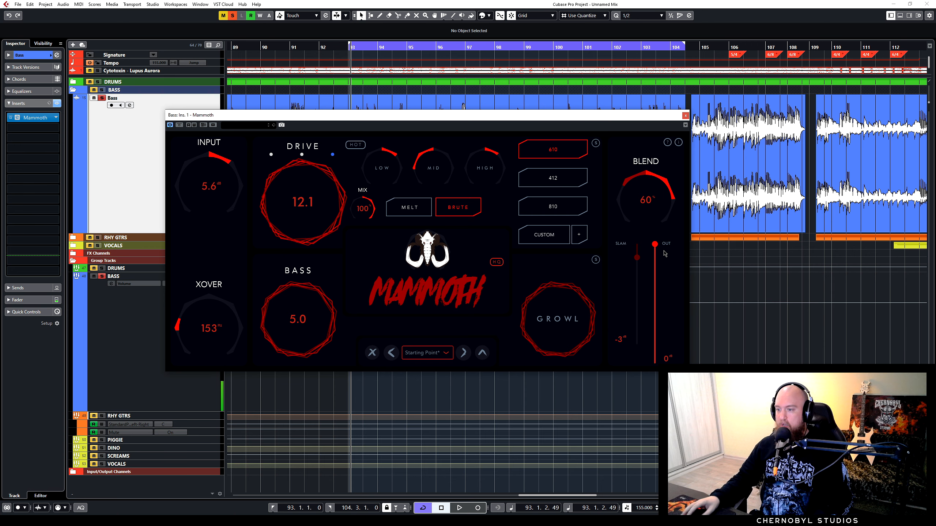
{"action": "left_click", "coordinate": [482, 353]}
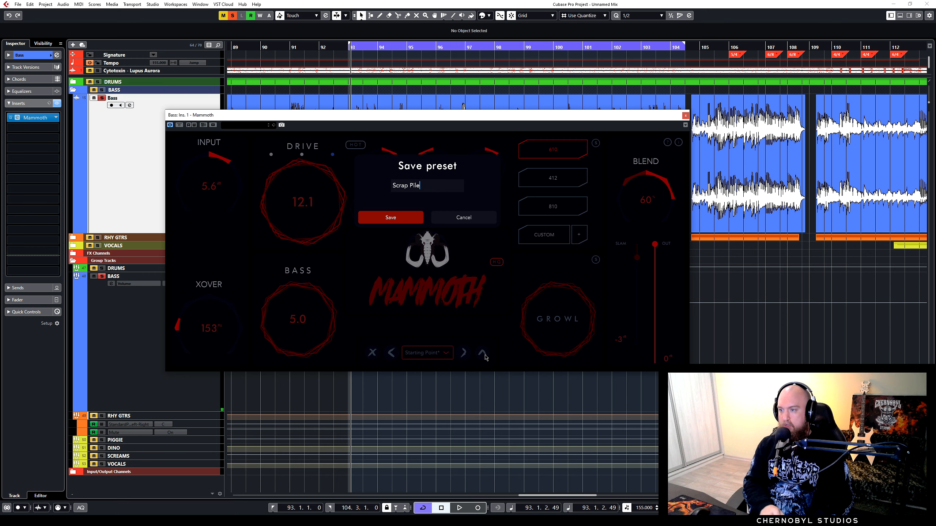
{"action": "left_click", "coordinate": [388, 223]}
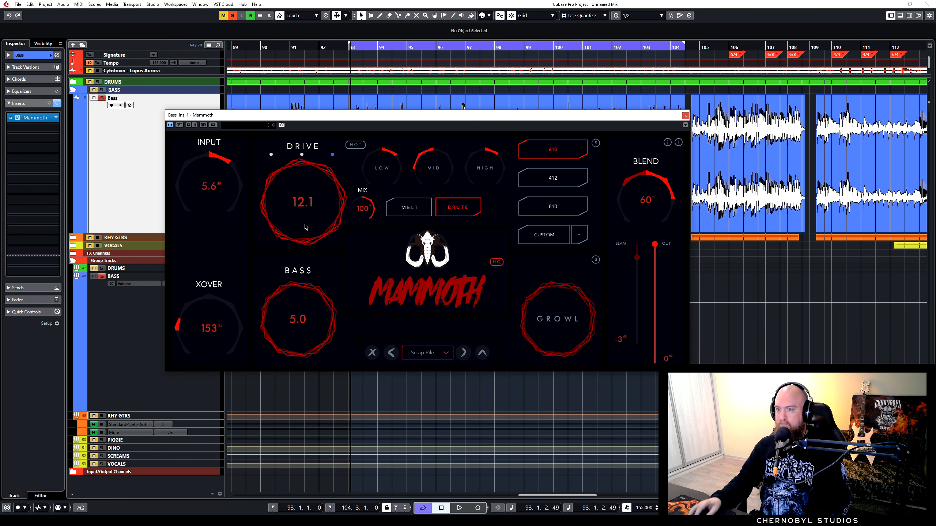
- Unsolo the Bass track and lower Mammoth's output to -5 dB during full-mix playback
{"action": "left_click", "coordinate": [102, 98]}
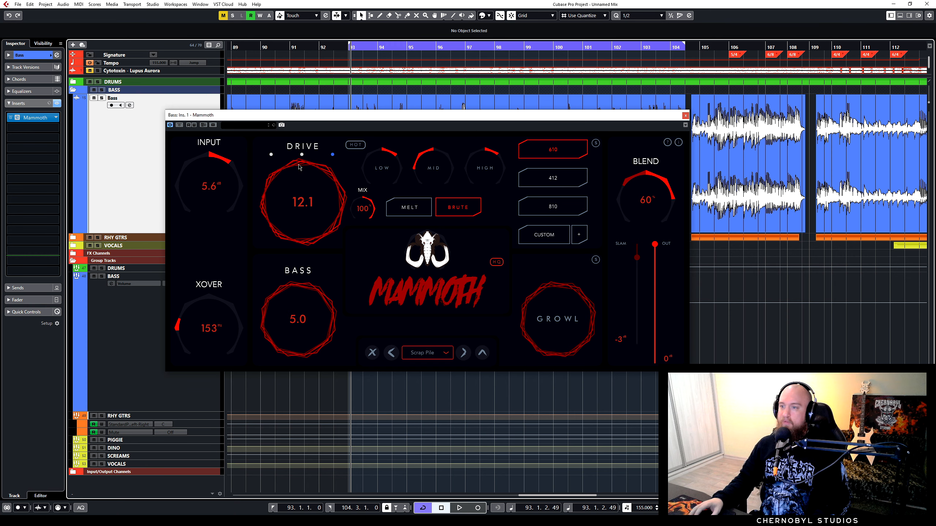
{"action": "left_click_drag", "start_coordinate": [364, 121], "coordinate": [351, 149]}
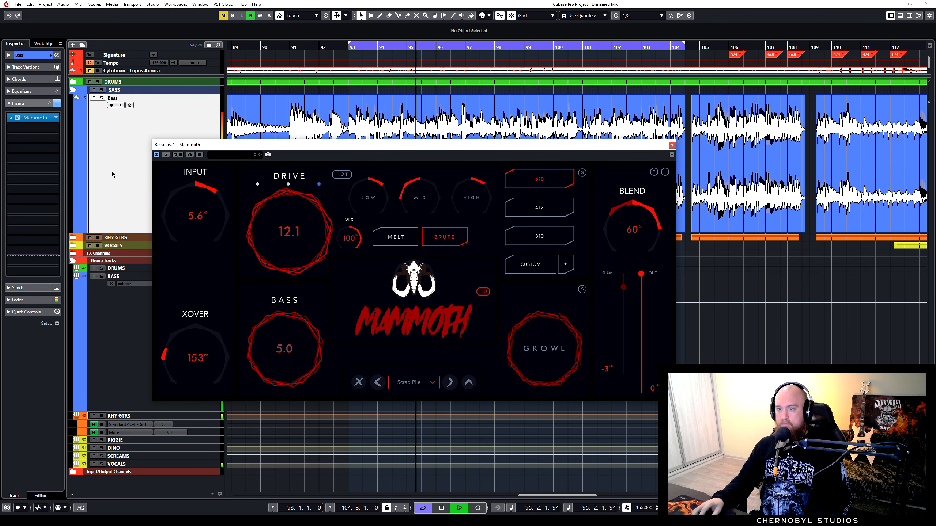
{"action": "left_click_drag", "start_coordinate": [641, 274], "coordinate": [652, 291]}
{"action": "key", "text": "space"}
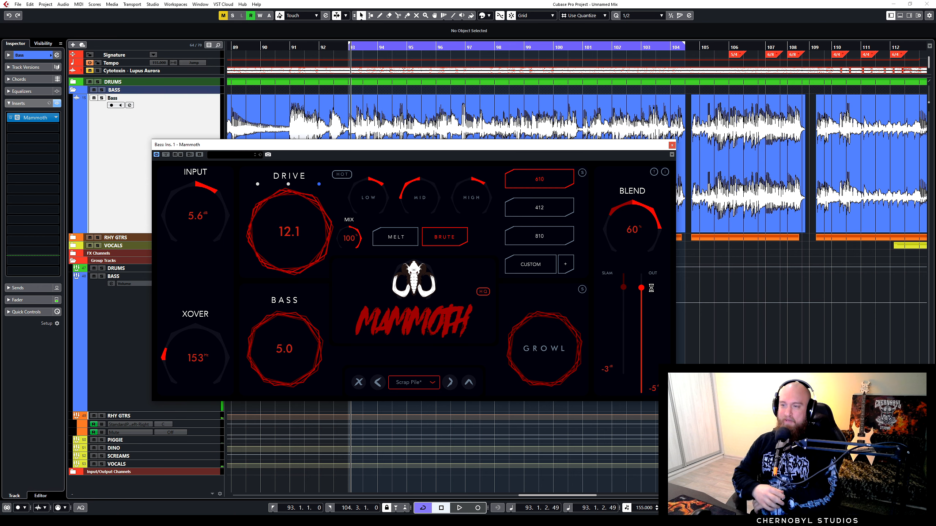
- Play the full mix, turn off cycle playback to continue past the loop end, and stop
{"action": "key", "text": "space"}
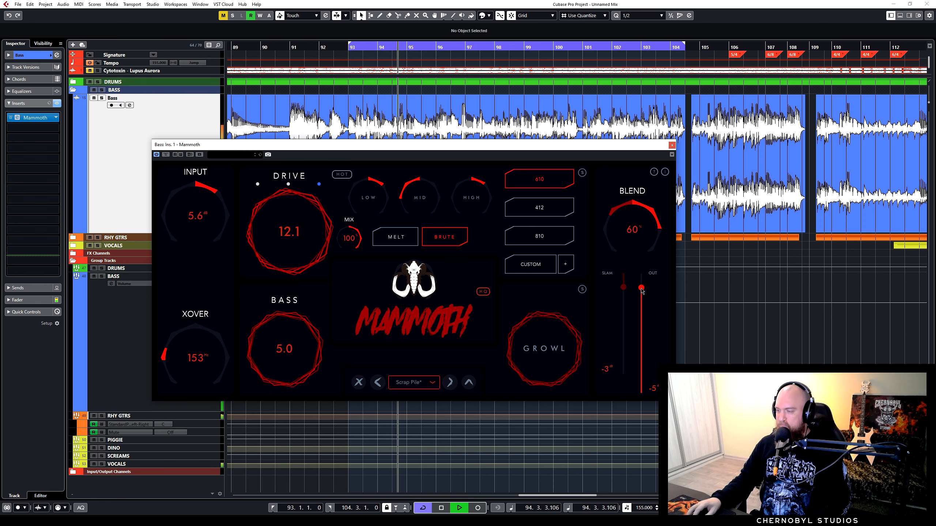
{"action": "left_click_drag", "start_coordinate": [642, 292], "coordinate": [644, 291]}
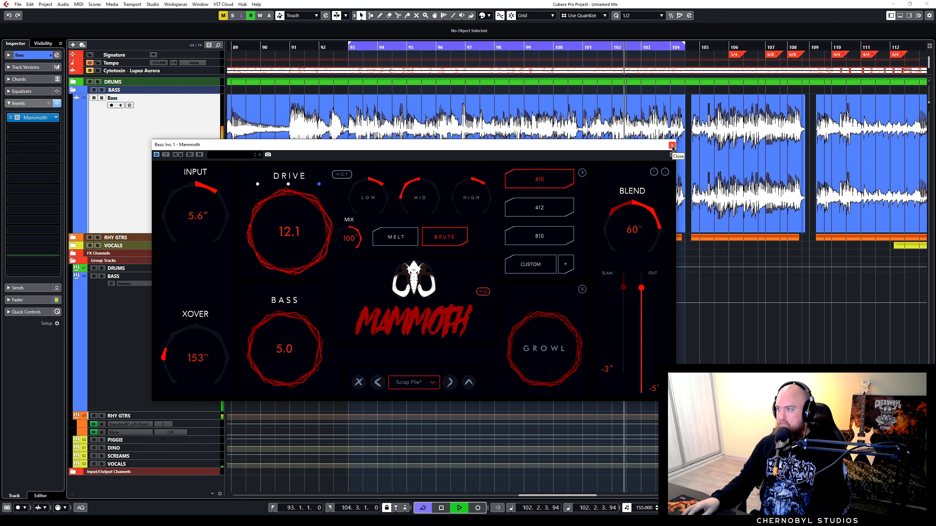
{"action": "key", "text": "KP_Divide"}
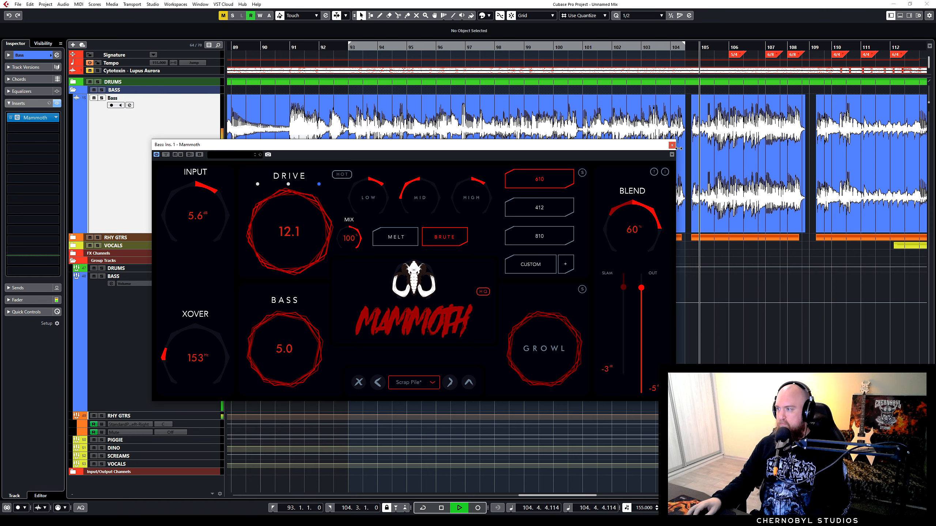
{"action": "key", "text": "space"}
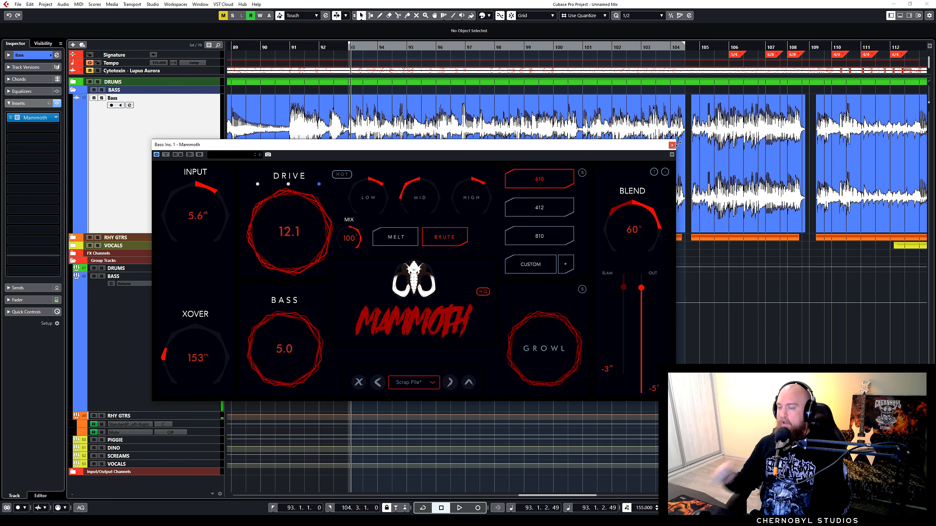
- Raise Drive to 13.9 and switch to the purple drive mode while the mix plays, then stop playback
{"action": "left_click_drag", "start_coordinate": [438, 148], "coordinate": [431, 171]}
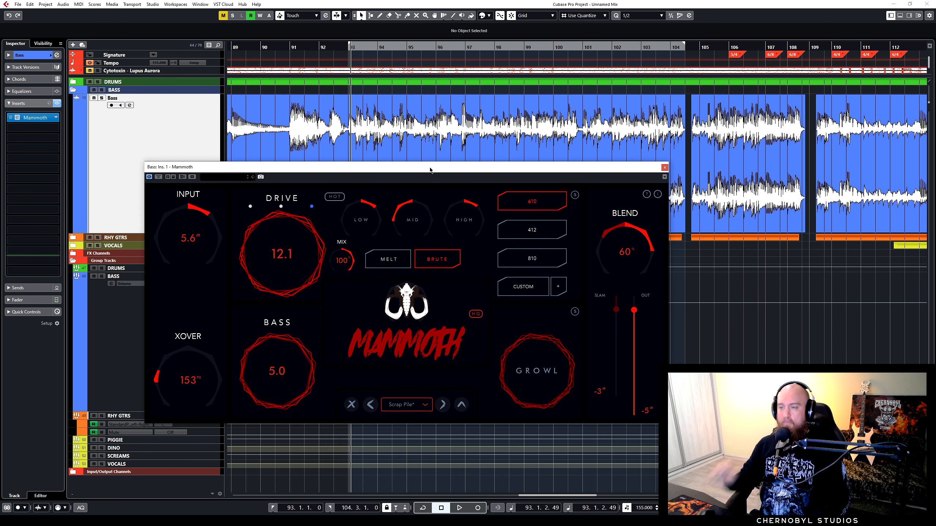
{"action": "key", "text": "space"}
{"action": "left_click_drag", "start_coordinate": [463, 215], "coordinate": [463, 247]}
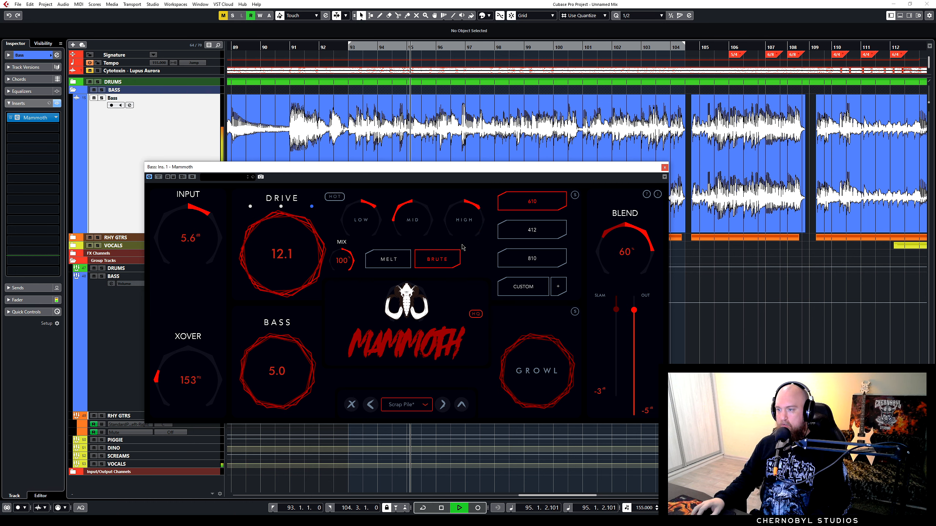
{"action": "left_click_drag", "start_coordinate": [303, 254], "coordinate": [289, 238]}
{"action": "left_click", "coordinate": [282, 207]}
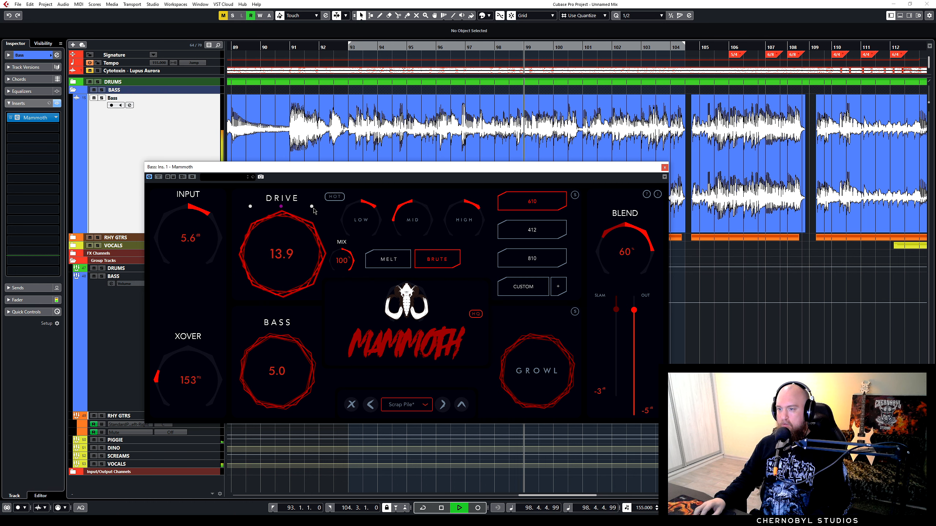
{"action": "key", "text": "space"}
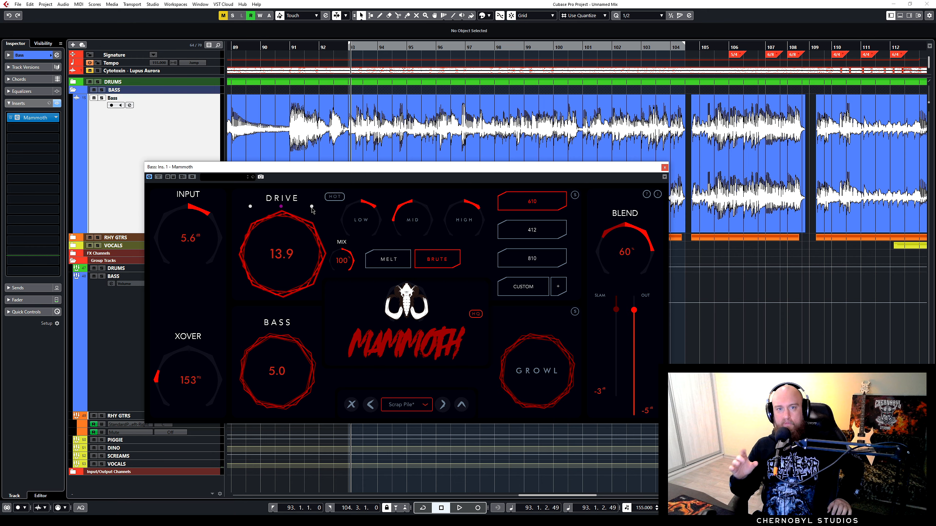
- Compare the blue drive mode with the purple one in the full mix, returning to purple
{"action": "key", "text": "space"}
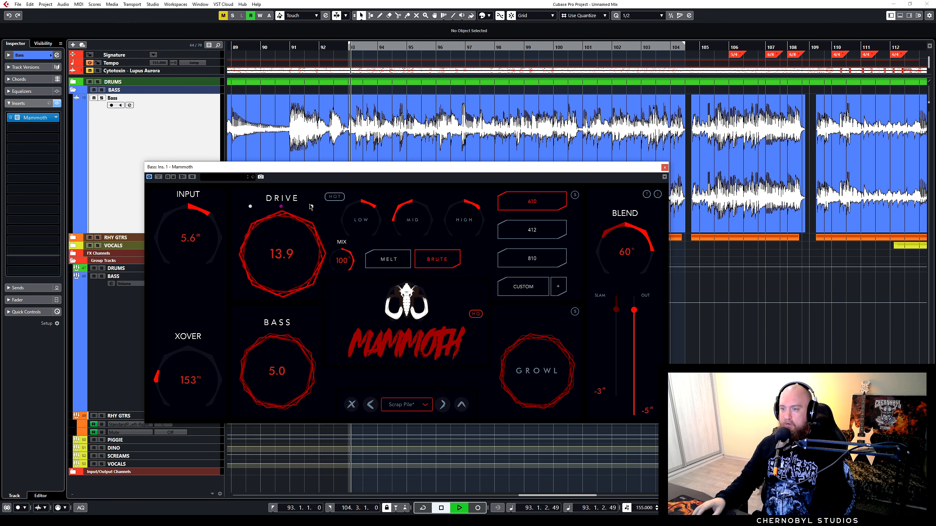
{"action": "left_click", "coordinate": [312, 207]}
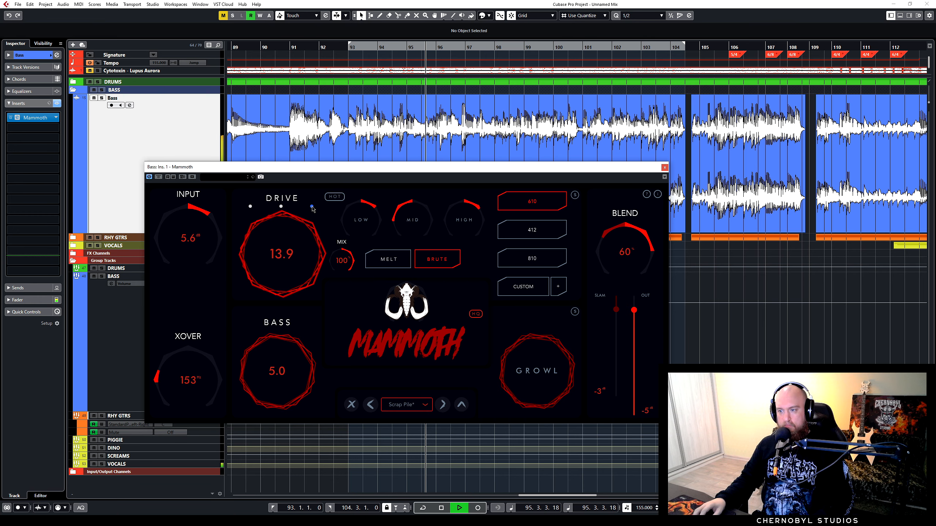
{"action": "left_click", "coordinate": [281, 207]}
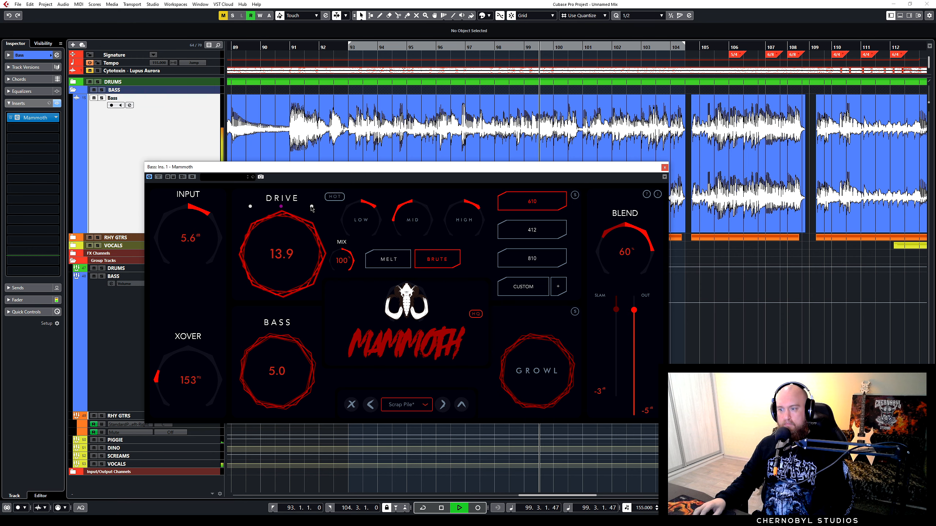
- Replay the mix from the loop start, switch Mammoth to the blue drive mode and set Drive to 12.2
{"action": "key", "text": "space"}
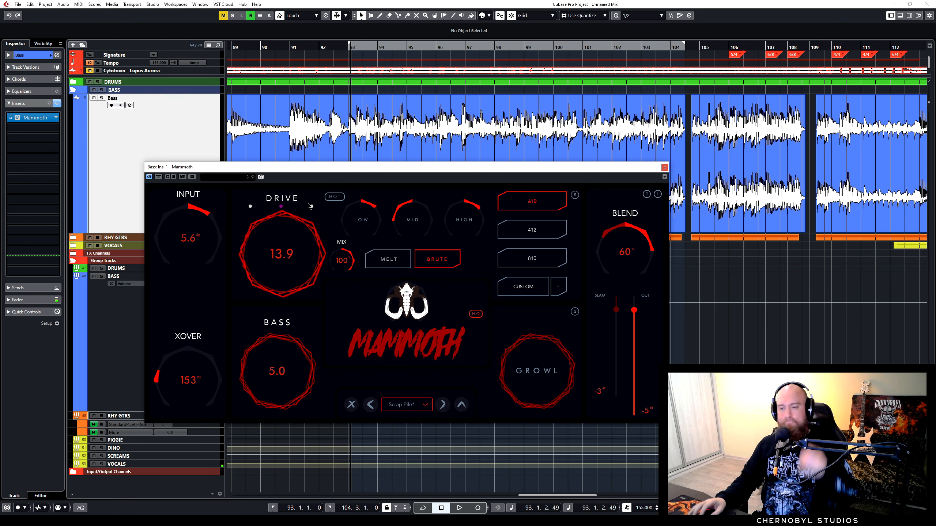
{"action": "key", "text": "space"}
{"action": "left_click", "coordinate": [253, 213]}
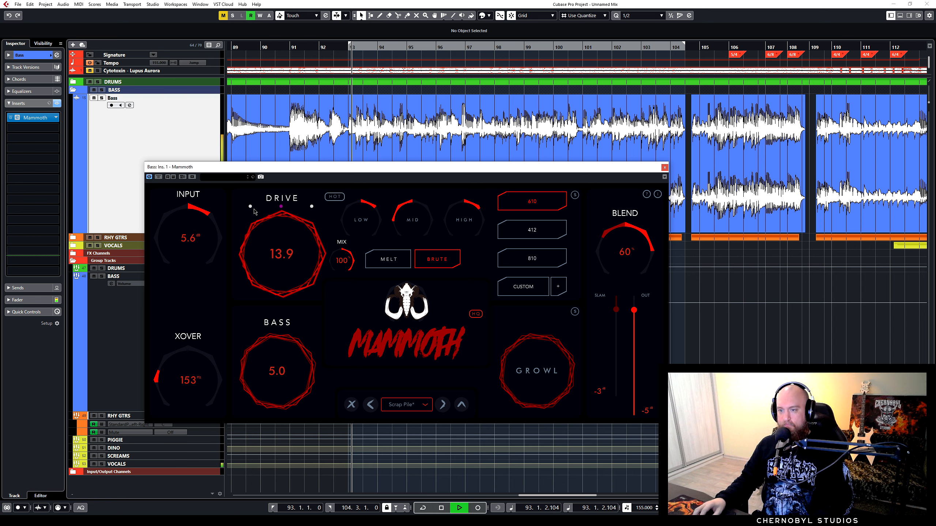
{"action": "left_click_drag", "start_coordinate": [284, 252], "coordinate": [295, 183]}
{"action": "left_click_drag", "start_coordinate": [285, 245], "coordinate": [277, 270]}
{"action": "key", "text": "space"}
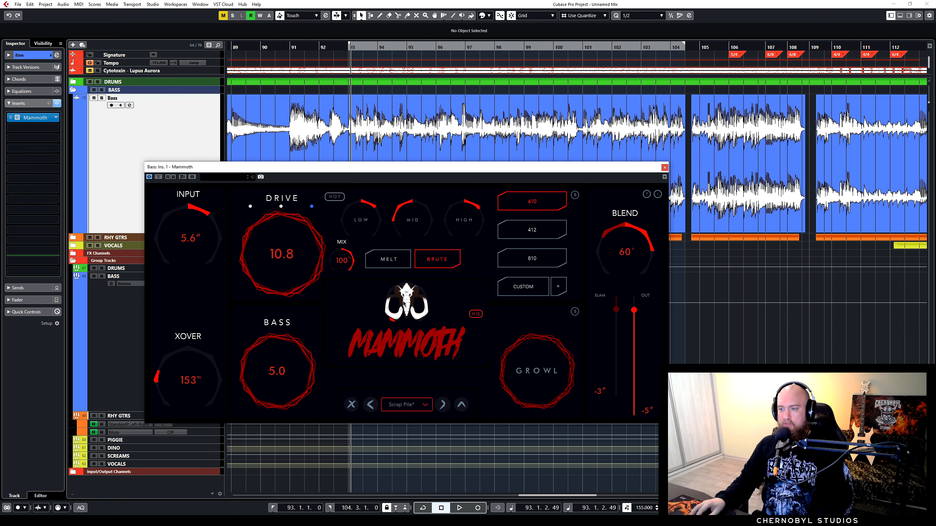
{"action": "left_click_drag", "start_coordinate": [290, 257], "coordinate": [294, 252]}
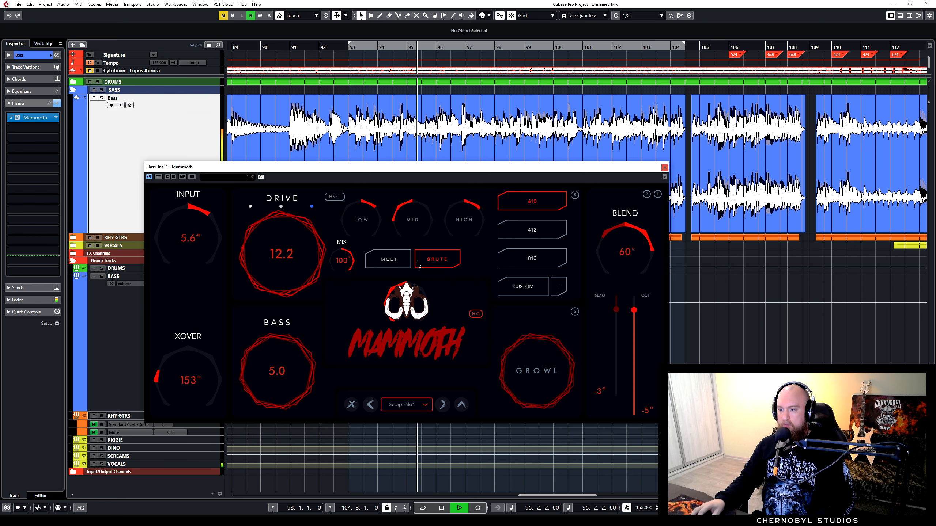
- Audition the adjusted tone with the Bass track soloed and within the full mix
{"action": "key", "text": "space"}
{"action": "key", "text": "s"}
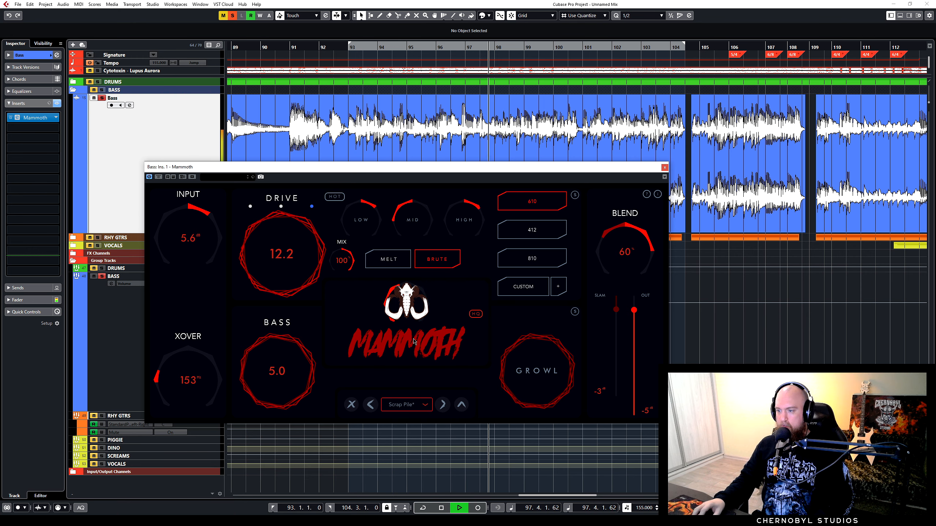
{"action": "key", "text": "space"}
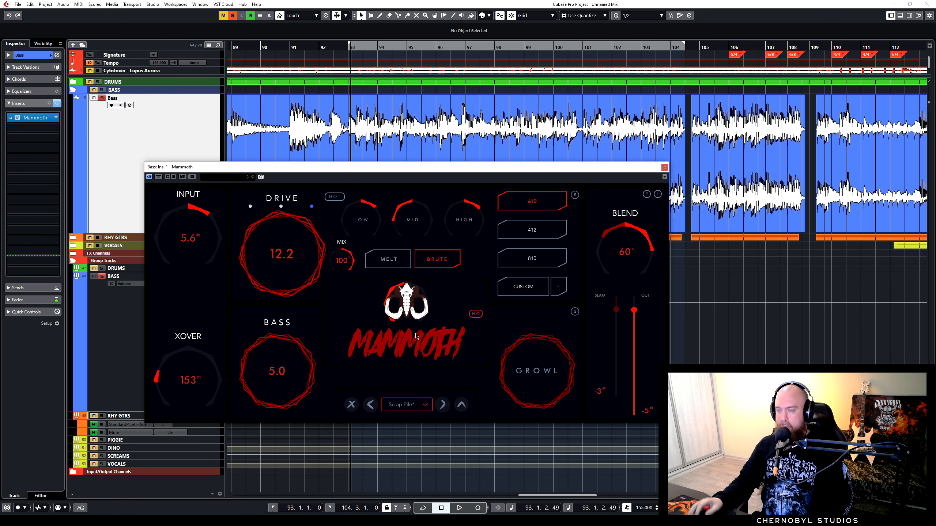
{"action": "key", "text": "space"}
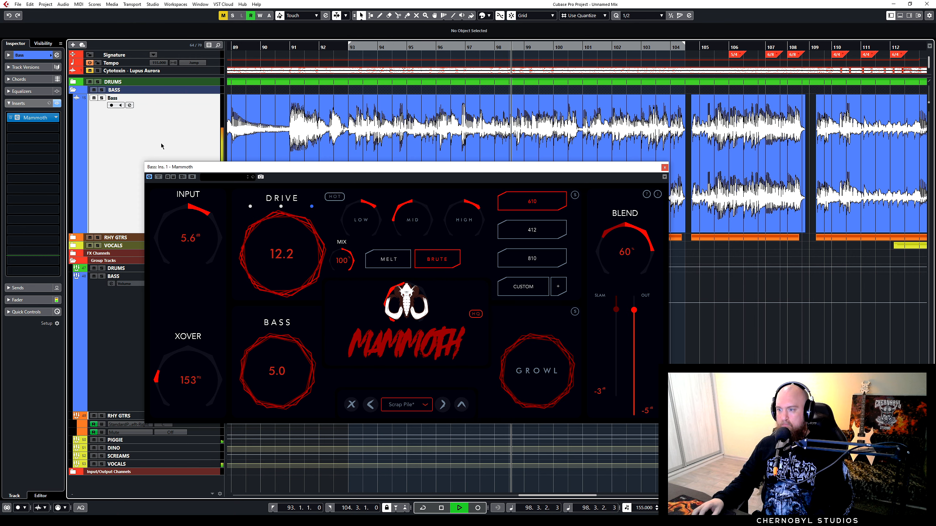
- Compare the full mix with the Bass track muted and unmuted, then stop playback
{"action": "left_click", "coordinate": [94, 99]}
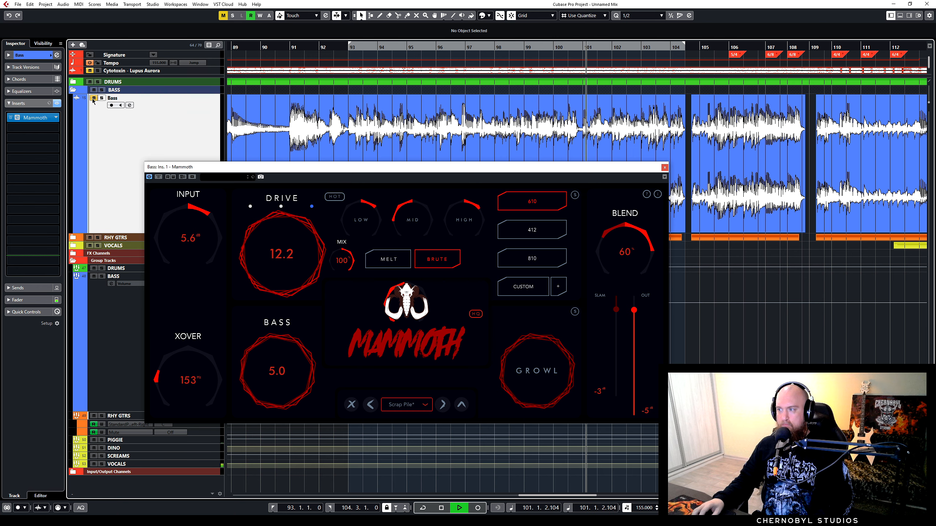
{"action": "left_click", "coordinate": [94, 98]}
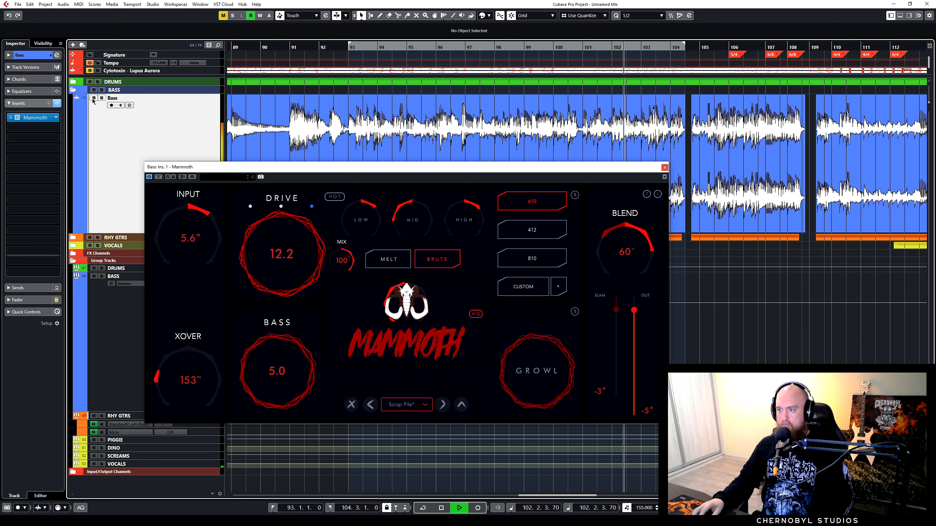
{"action": "key", "text": "space"}
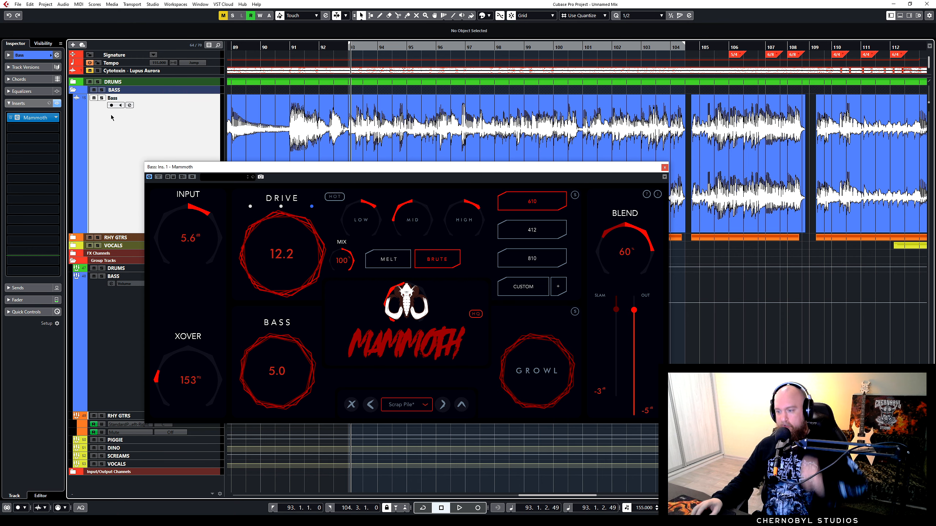
- Close Mammoth, solo the BASS group track and load Pro-Q 3 in its first insert slot
{"action": "left_click", "coordinate": [663, 168]}
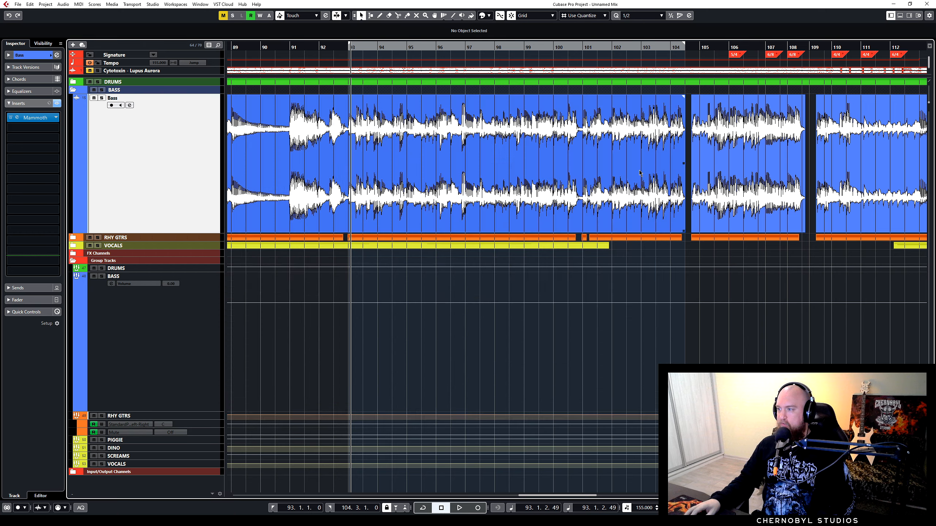
{"action": "left_click", "coordinate": [166, 339]}
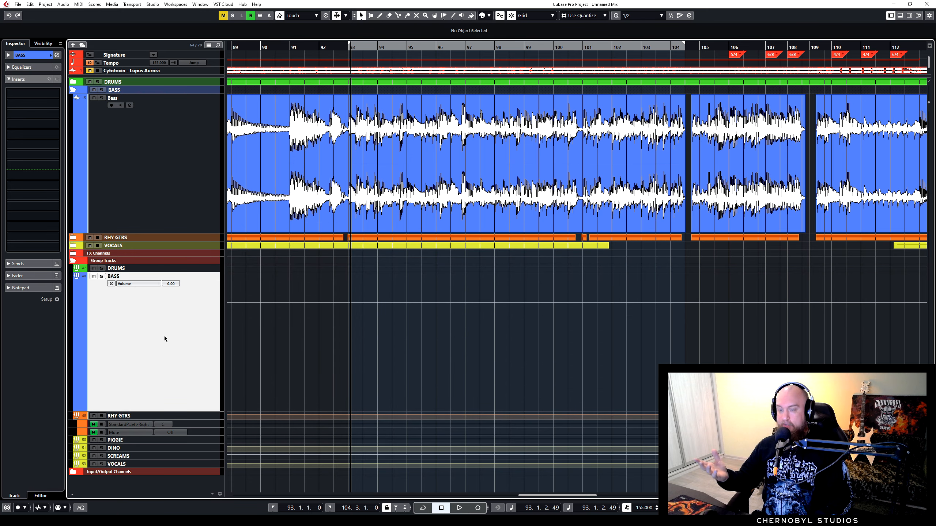
{"action": "key", "text": "s"}
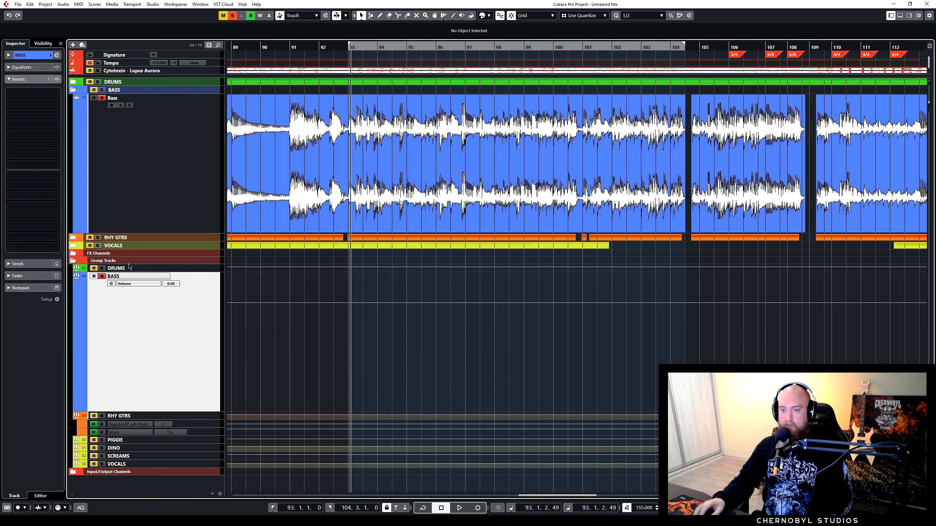
{"action": "left_click", "coordinate": [32, 94]}
{"action": "left_click", "coordinate": [51, 177]}
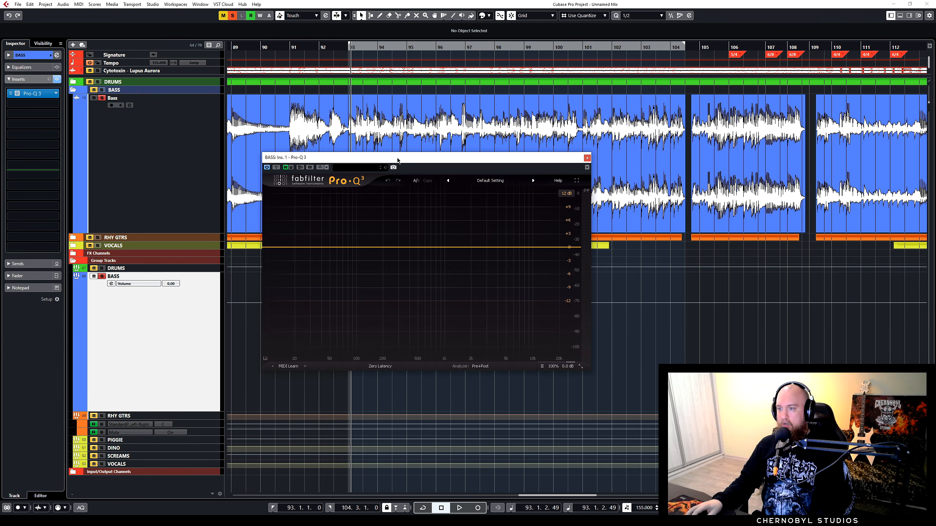
- Enlarge the Pro-Q 3 window and reposition it over the track list and waveform
{"action": "left_click_drag", "start_coordinate": [342, 158], "coordinate": [238, 121]}
{"action": "left_click_drag", "start_coordinate": [487, 334], "coordinate": [589, 383]}
{"action": "left_click_drag", "start_coordinate": [476, 123], "coordinate": [416, 115]}
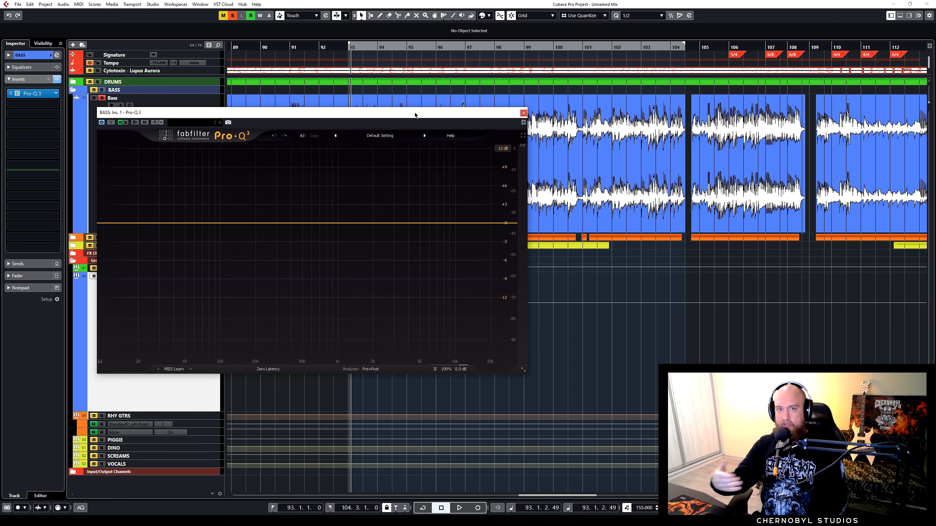
- Play the soloed bass through Pro-Q 3 and add a bell boost at about 3.25 kHz, +3.7 dB, then stop
{"action": "key", "text": "space"}
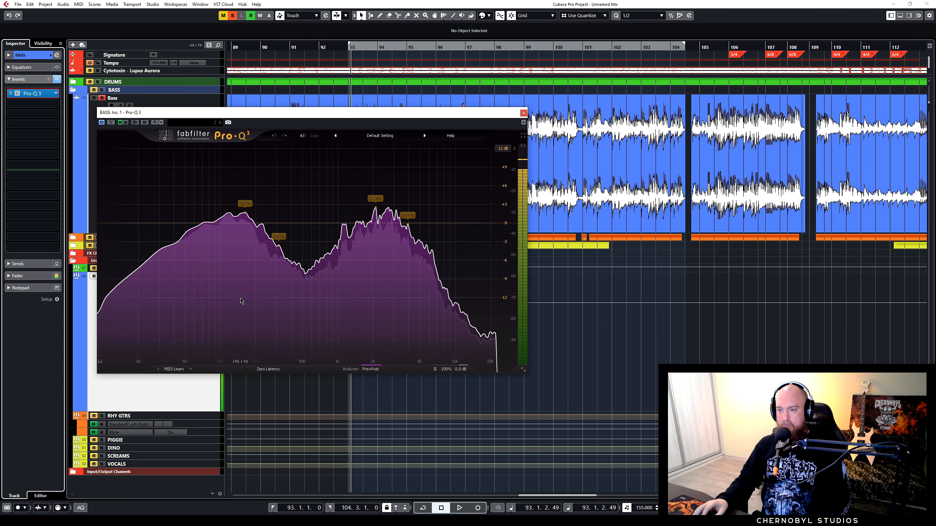
{"action": "key", "text": "space"}
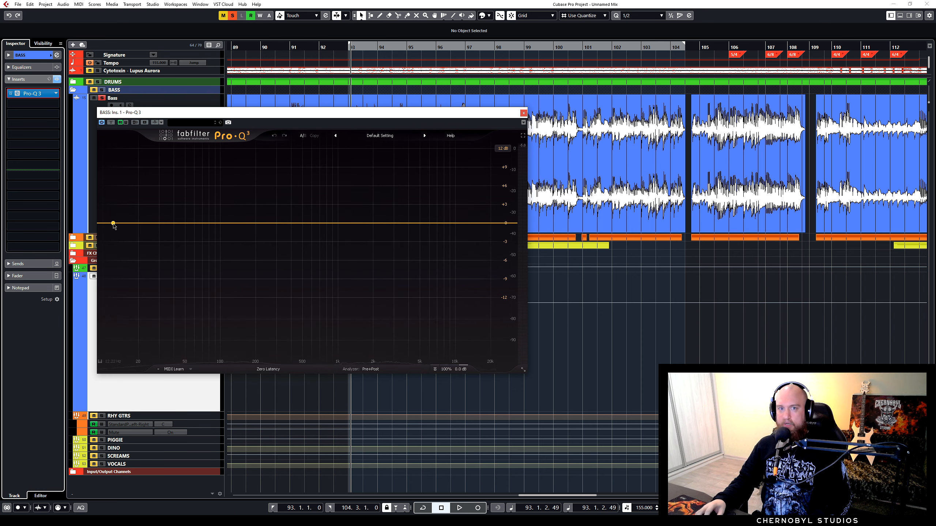
{"action": "key", "text": "space"}
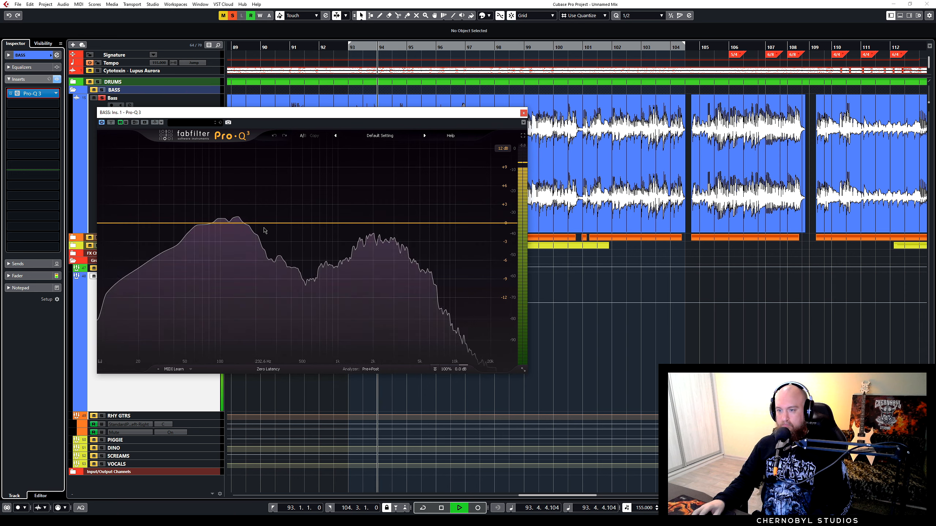
{"action": "left_click_drag", "start_coordinate": [371, 224], "coordinate": [398, 202]}
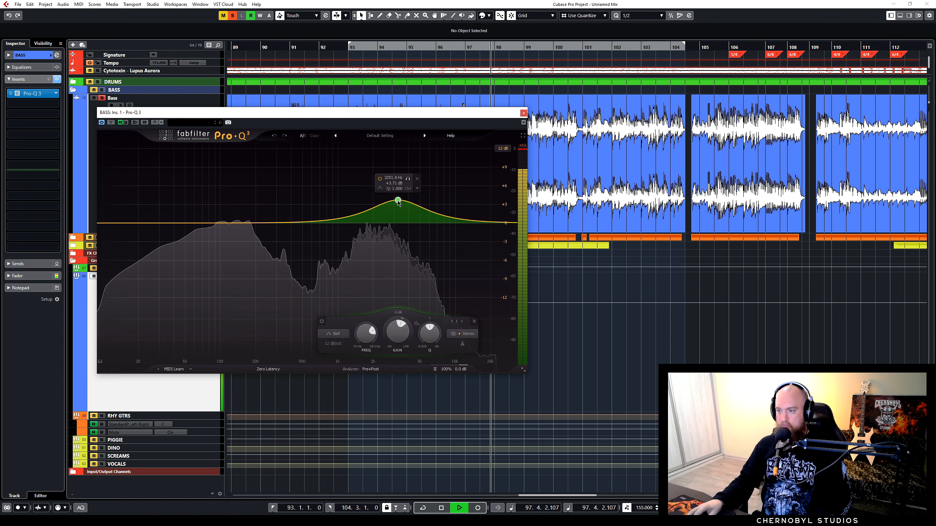
{"action": "key", "text": "space"}
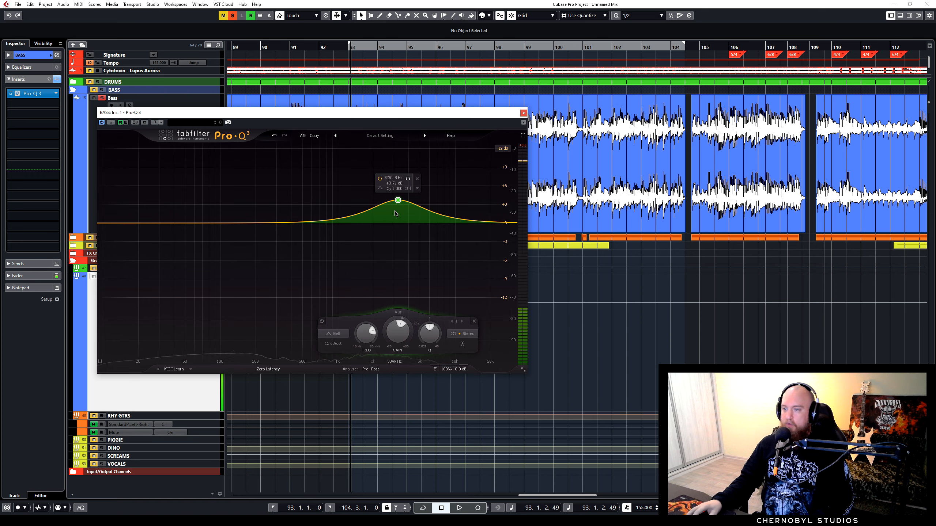
- Try the bell boost at about 2 kHz and 4.1 kHz, then near 3.3 kHz at about +1.2 dB
{"action": "mouse_move", "coordinate": [393, 202]}
{"action": "left_mouse_down"}
{"action": "mouse_move", "coordinate": [368, 203]}
{"action": "mouse_move", "coordinate": [397, 202]}
{"action": "left_mouse_up"}
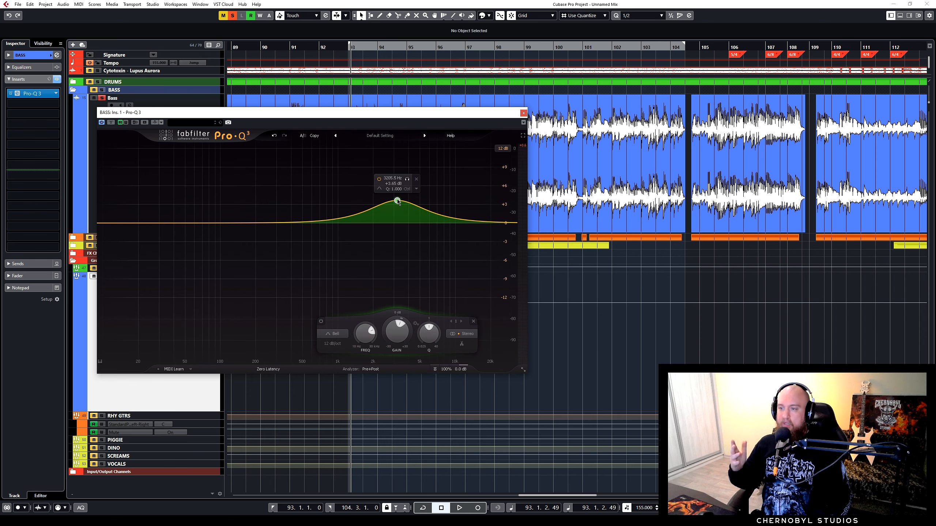
{"action": "left_click_drag", "start_coordinate": [397, 202], "coordinate": [375, 204]}
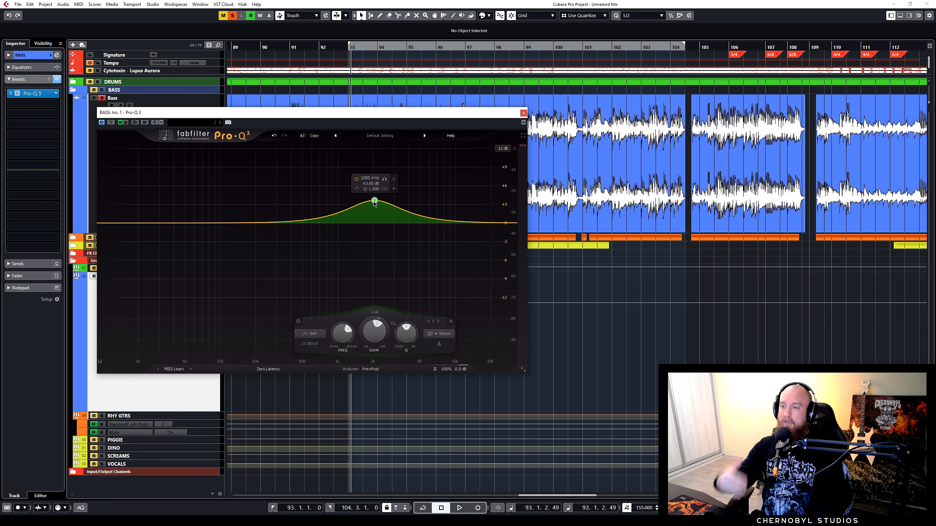
{"action": "mouse_move", "coordinate": [375, 204]}
{"action": "left_mouse_down"}
{"action": "mouse_move", "coordinate": [362, 206]}
{"action": "mouse_move", "coordinate": [376, 201]}
{"action": "mouse_move", "coordinate": [370, 212]}
{"action": "mouse_move", "coordinate": [372, 201]}
{"action": "left_mouse_up"}
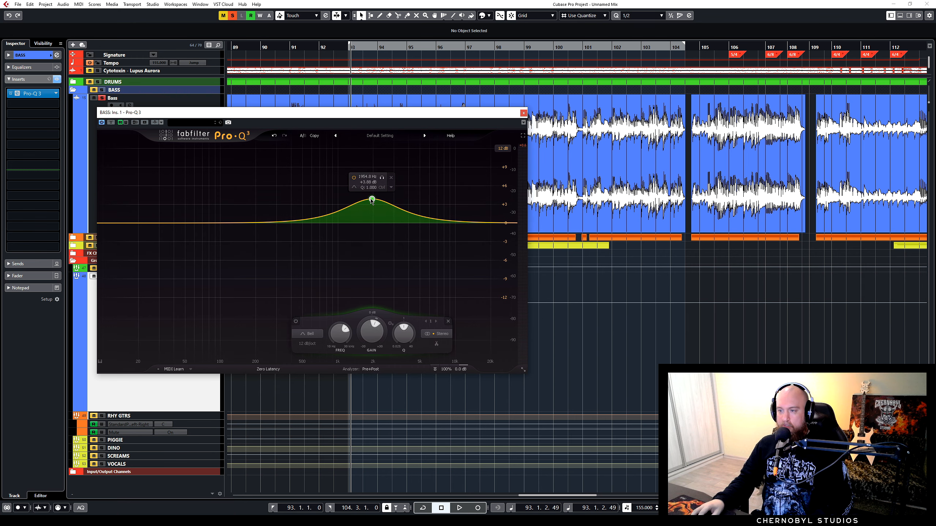
{"action": "left_click_drag", "start_coordinate": [372, 200], "coordinate": [410, 202]}
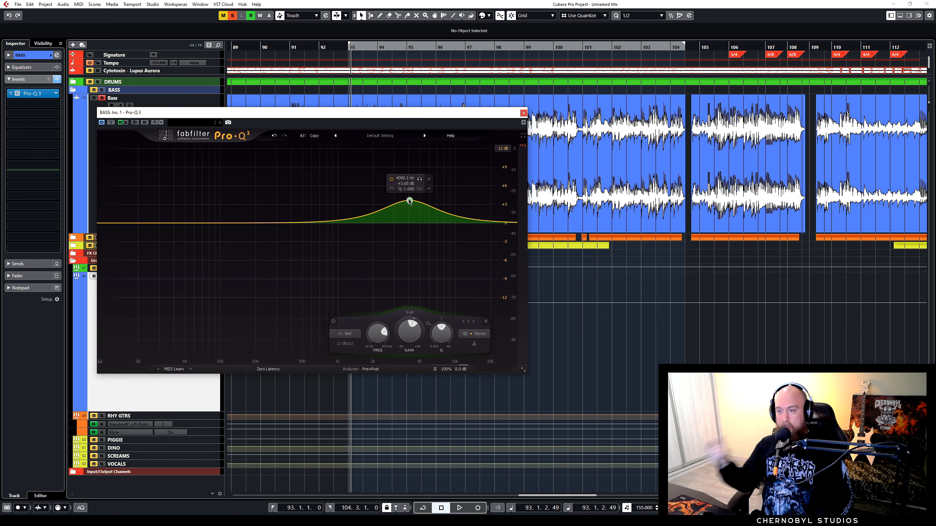
{"action": "left_click_drag", "start_coordinate": [409, 201], "coordinate": [400, 217]}
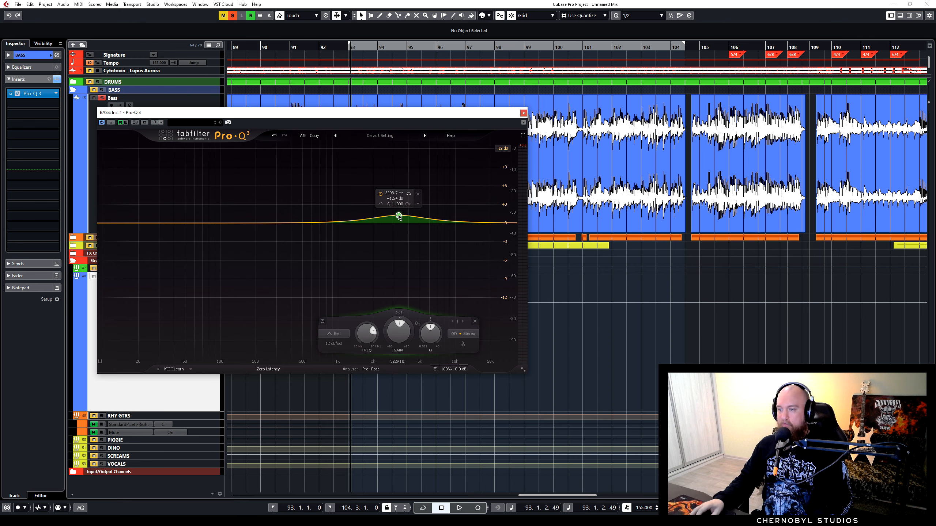
- Set the bell boost to about 3.44 kHz and +3.2 dB during playback, then stop
{"action": "key", "text": "space"}
{"action": "mouse_move", "coordinate": [400, 218]}
{"action": "left_mouse_down"}
{"action": "mouse_move", "coordinate": [396, 195]}
{"action": "mouse_move", "coordinate": [359, 196]}
{"action": "mouse_move", "coordinate": [399, 196]}
{"action": "mouse_move", "coordinate": [401, 207]}
{"action": "left_mouse_up"}
{"action": "key", "text": "space"}
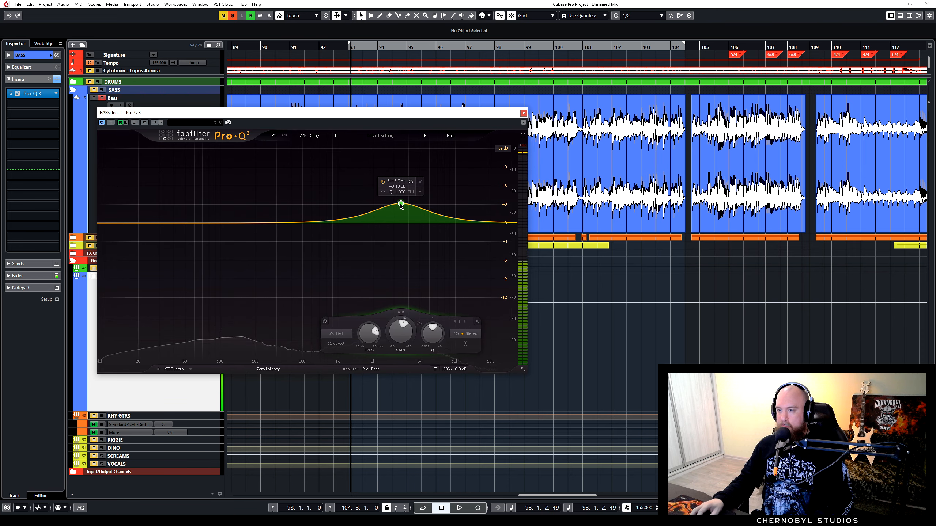
- While the bass plays, add a bell cut of about 10 dB just below 500 Hz and a dip of about 0.8 dB at 166 Hz
{"action": "key", "text": "space"}
{"action": "left_click_drag", "start_coordinate": [308, 229], "coordinate": [300, 280]}
{"action": "left_click", "coordinate": [251, 231]}
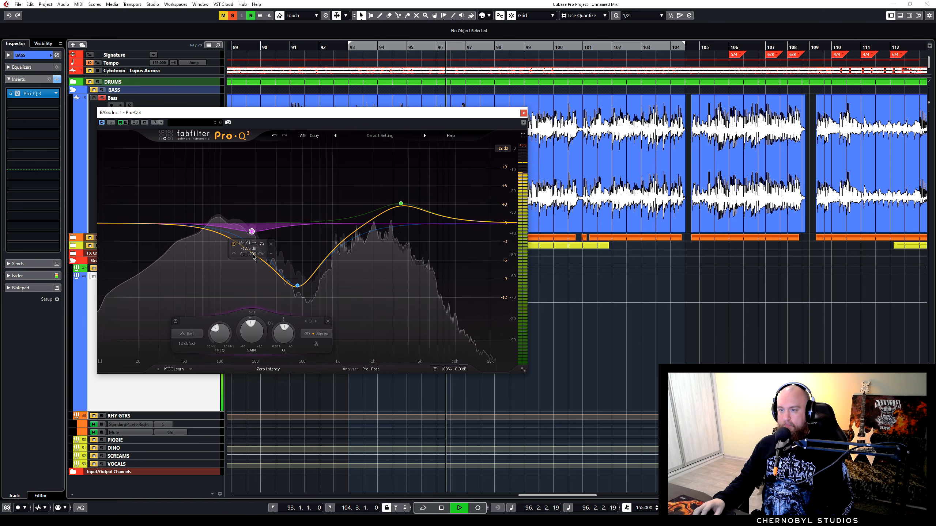
{"action": "left_click_drag", "start_coordinate": [252, 255], "coordinate": [247, 252]}
- Add a 24 dB/oct low cut at about 49 Hz and compare the EQ bypassed and active, then stop playback
{"action": "left_click_drag", "start_coordinate": [104, 223], "coordinate": [184, 220]}
{"action": "left_click", "coordinate": [111, 122]}
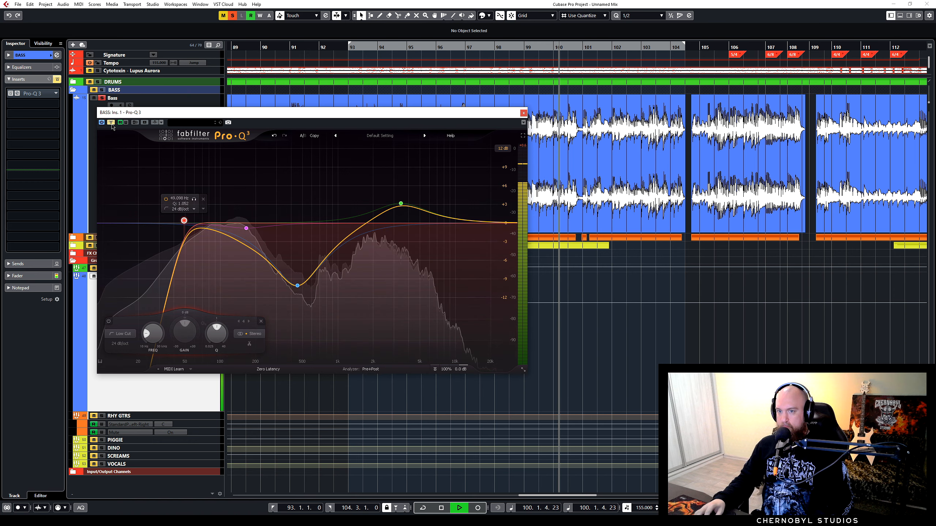
{"action": "left_click", "coordinate": [111, 123]}
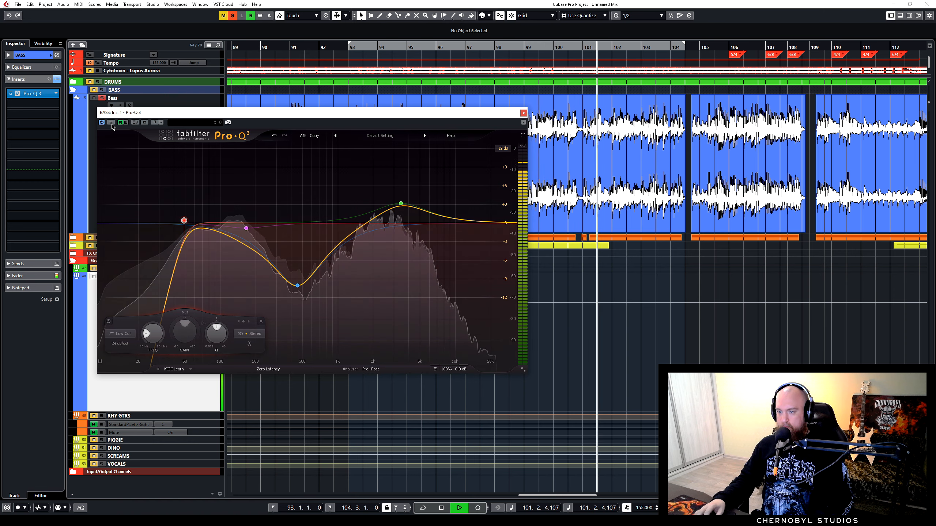
{"action": "left_click", "coordinate": [111, 123]}
{"action": "left_click", "coordinate": [111, 123]}
{"action": "key", "text": "space"}
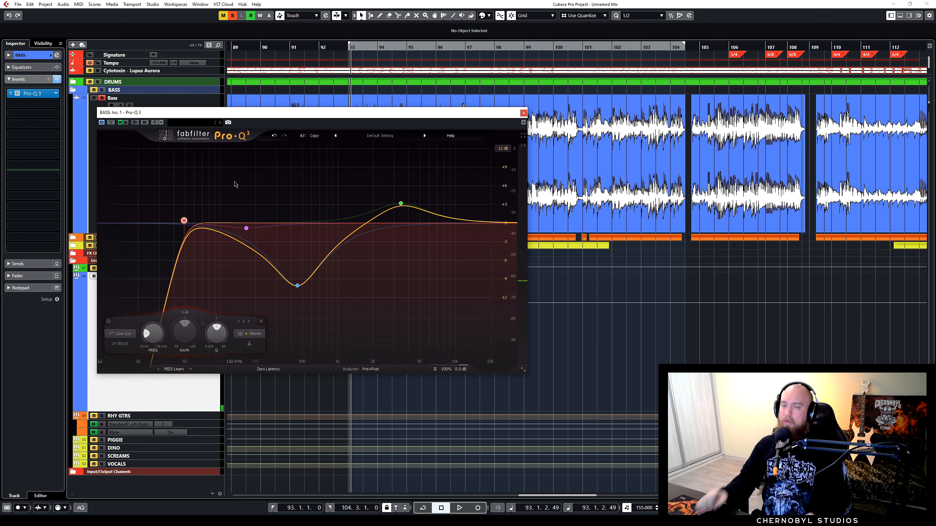
{"action": "mouse_move", "coordinate": [256, 220]}
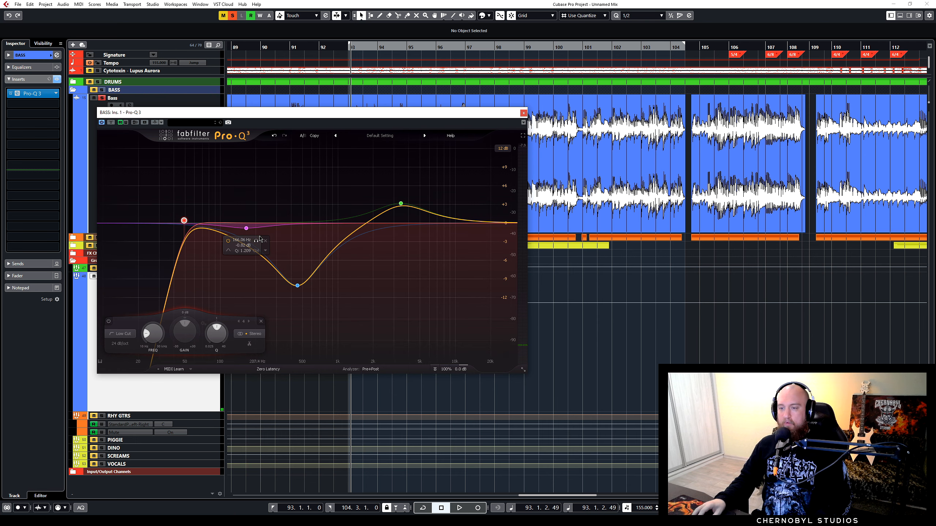
{"action": "left_click_drag", "start_coordinate": [228, 208], "coordinate": [289, 259]}
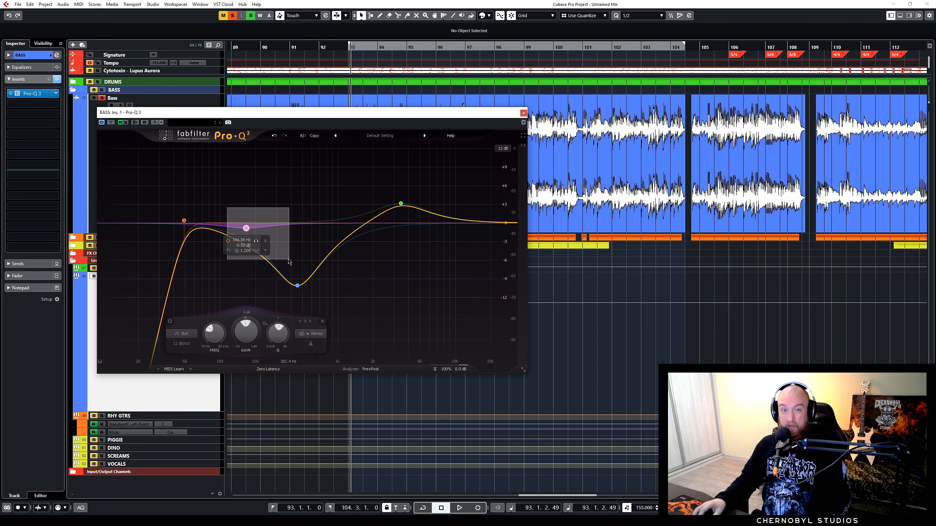
{"action": "left_click_drag", "start_coordinate": [288, 259], "coordinate": [289, 260]}
{"action": "left_click_drag", "start_coordinate": [221, 200], "coordinate": [276, 253]}
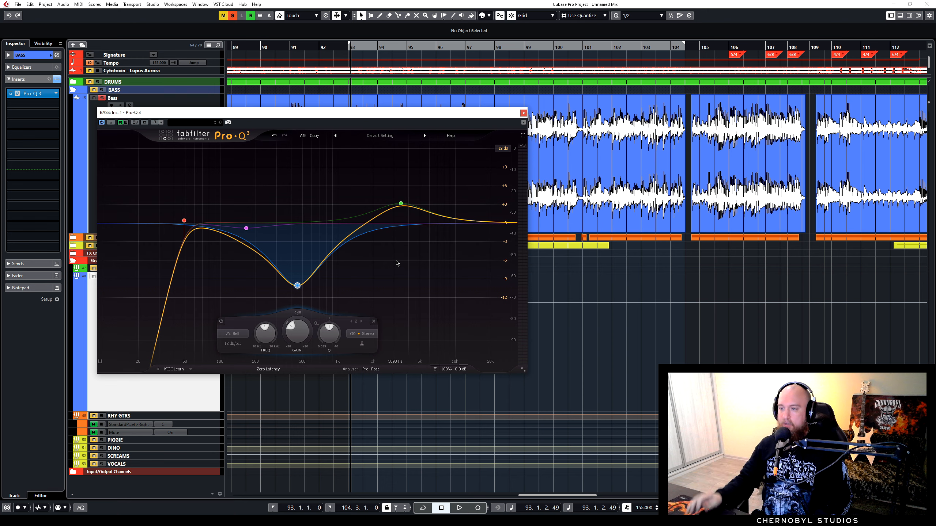
- Close Pro-Q 3, start playback of the soloed bass and select the Bass audio track
{"action": "left_click", "coordinate": [523, 113]}
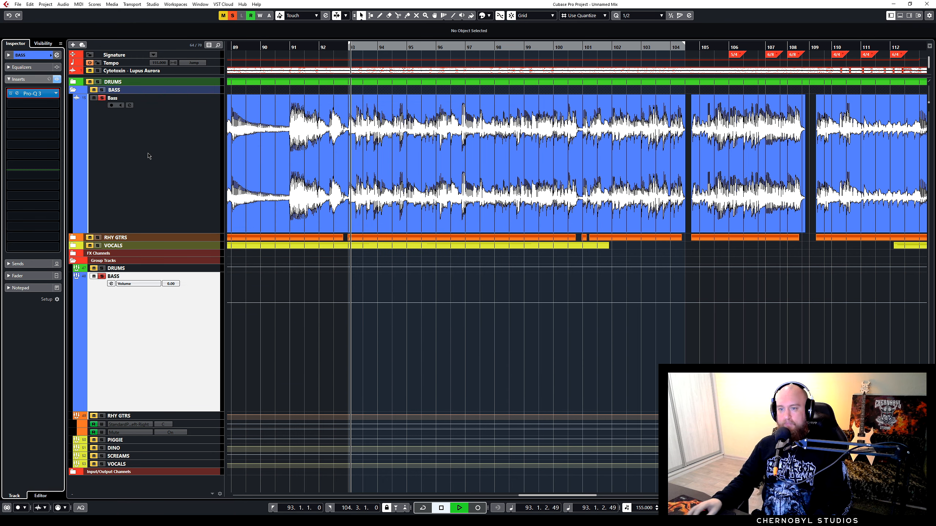
{"action": "key", "text": "space"}
{"action": "left_click", "coordinate": [144, 147]}
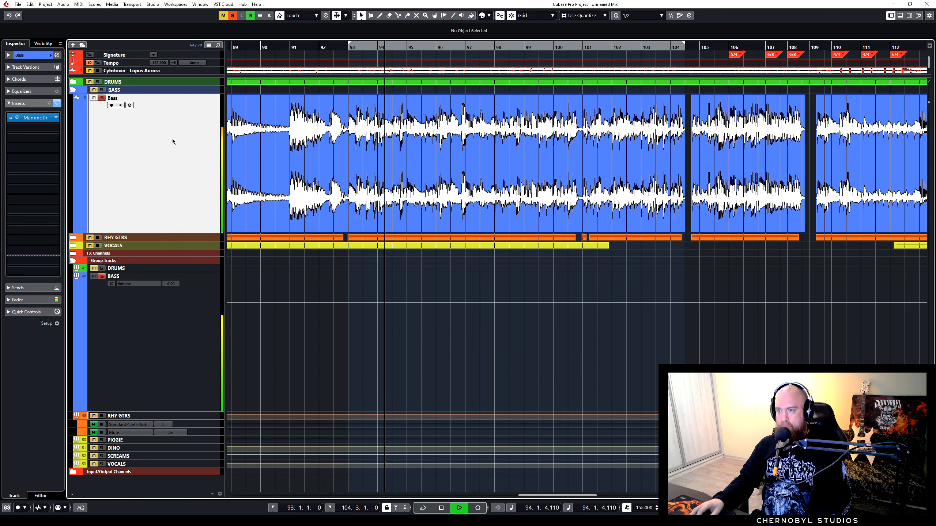
- Unsolo the bass to hear it in the full mix, select the BASS group channel, and stop playback
{"action": "key", "text": "s"}
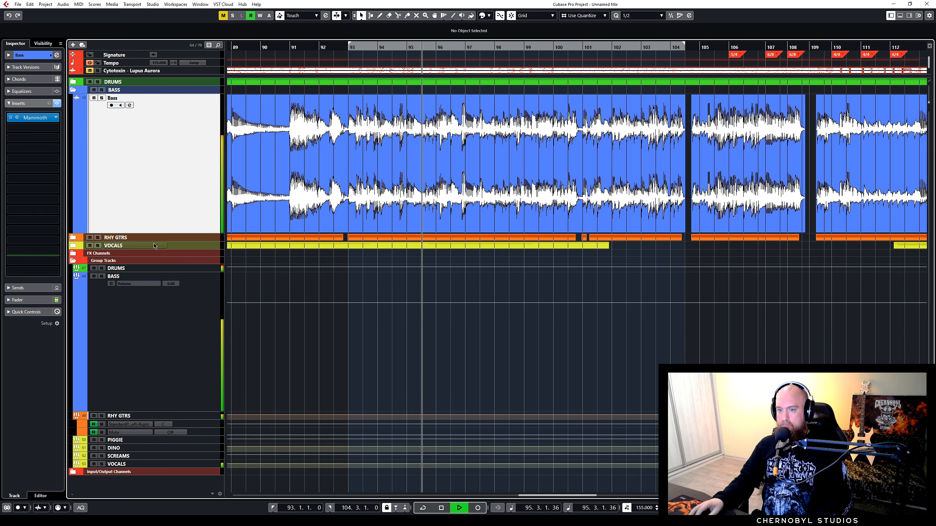
{"action": "left_click", "coordinate": [161, 341]}
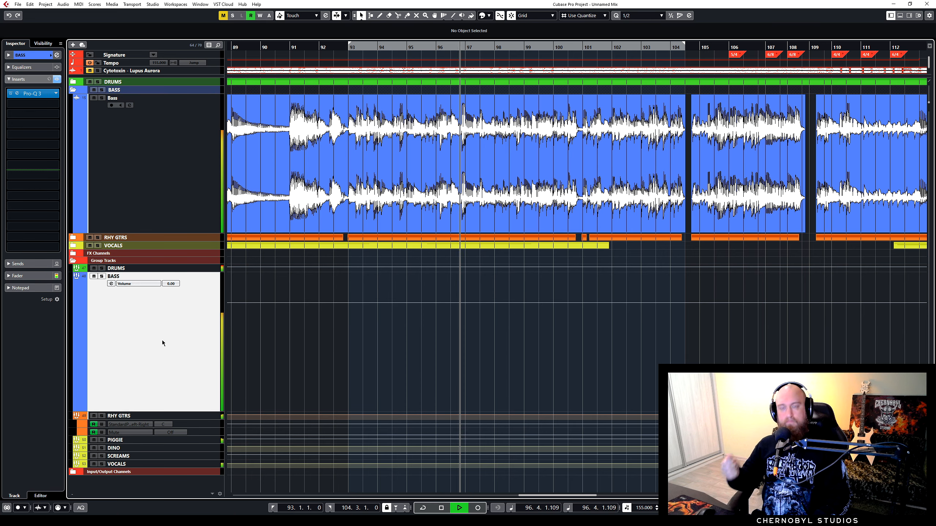
{"action": "key", "text": "space"}
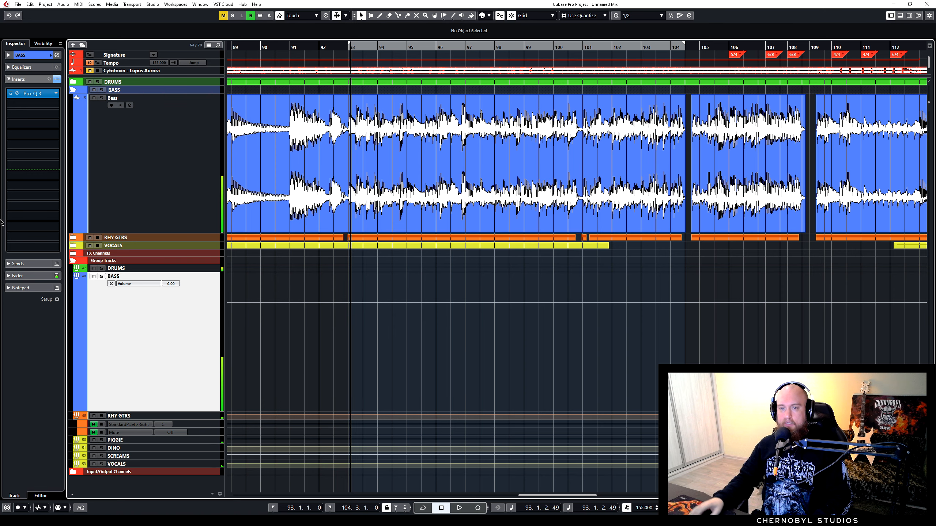
- Insert the EBusLim limiter after Pro-Q 3 on the BASS group and move its window aside
{"action": "left_click", "coordinate": [36, 106]}
{"action": "type", "text": "ebus"}
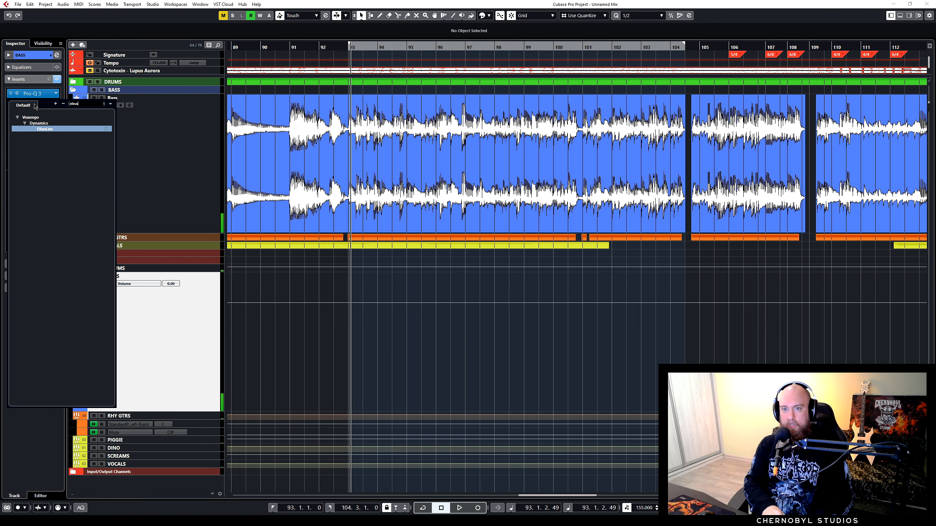
{"action": "key", "text": "Return"}
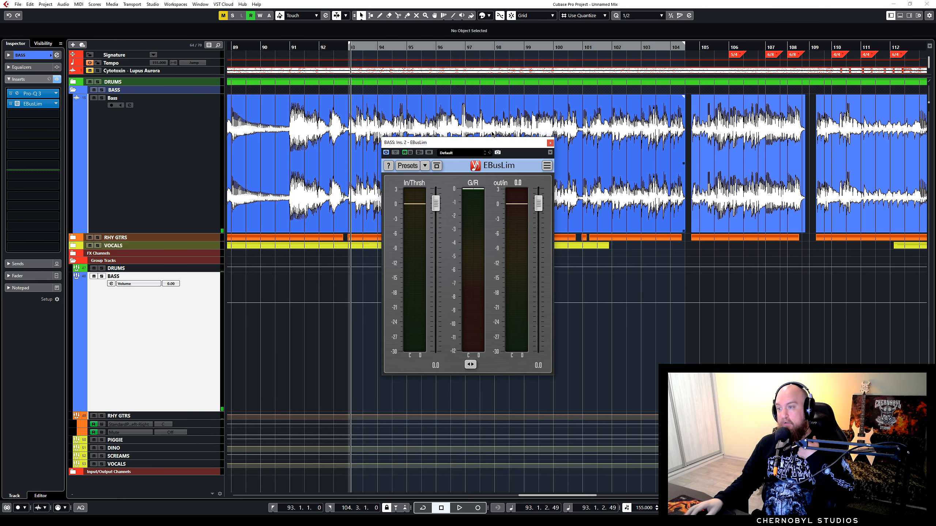
{"action": "left_click_drag", "start_coordinate": [500, 146], "coordinate": [252, 113]}
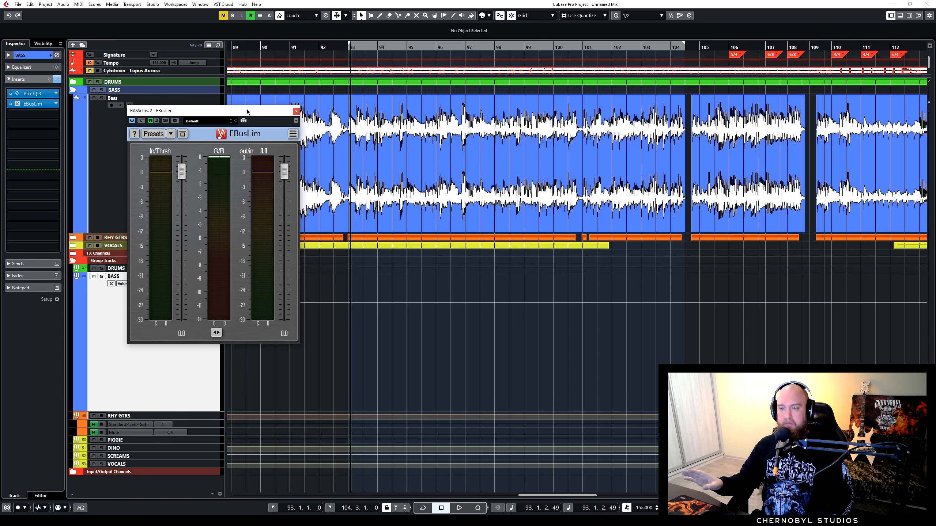
{"action": "left_click_drag", "start_coordinate": [247, 112], "coordinate": [201, 103]}
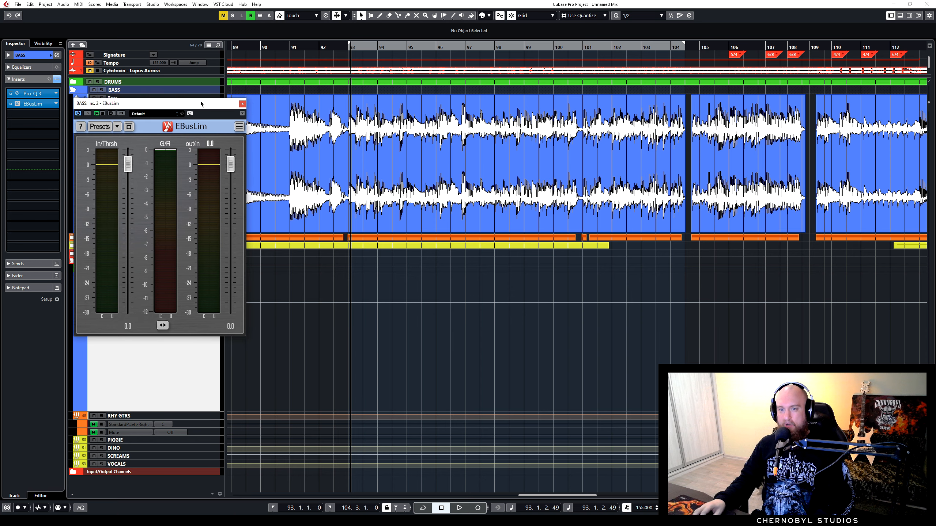
- During playback, try the limiter's threshold and output at about -8 dB, then raise the output to -5.2 and the threshold further
{"action": "key", "text": "space"}
{"action": "left_click_drag", "start_coordinate": [128, 164], "coordinate": [127, 205]}
{"action": "left_click_drag", "start_coordinate": [231, 164], "coordinate": [231, 205]}
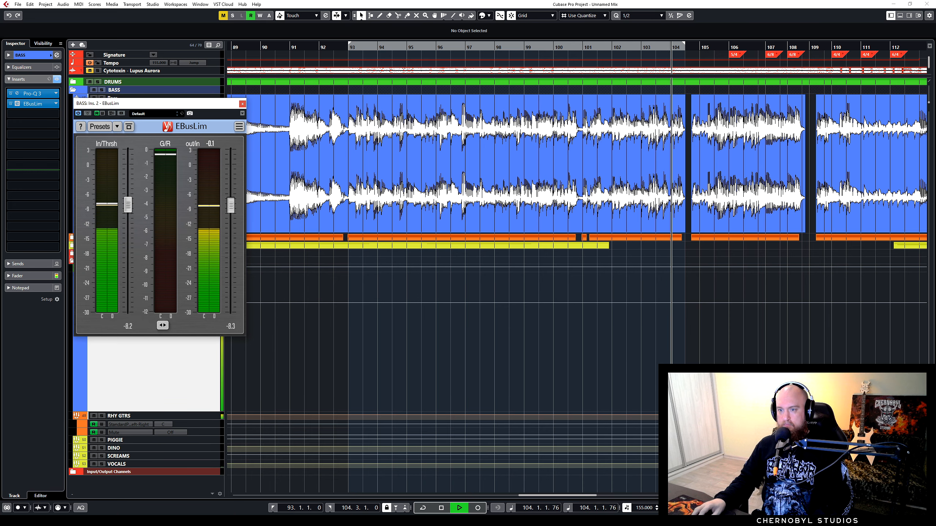
{"action": "mouse_move", "coordinate": [231, 205]}
{"action": "left_mouse_down"}
{"action": "mouse_move", "coordinate": [231, 179]}
{"action": "mouse_move", "coordinate": [230, 190]}
{"action": "left_mouse_up"}
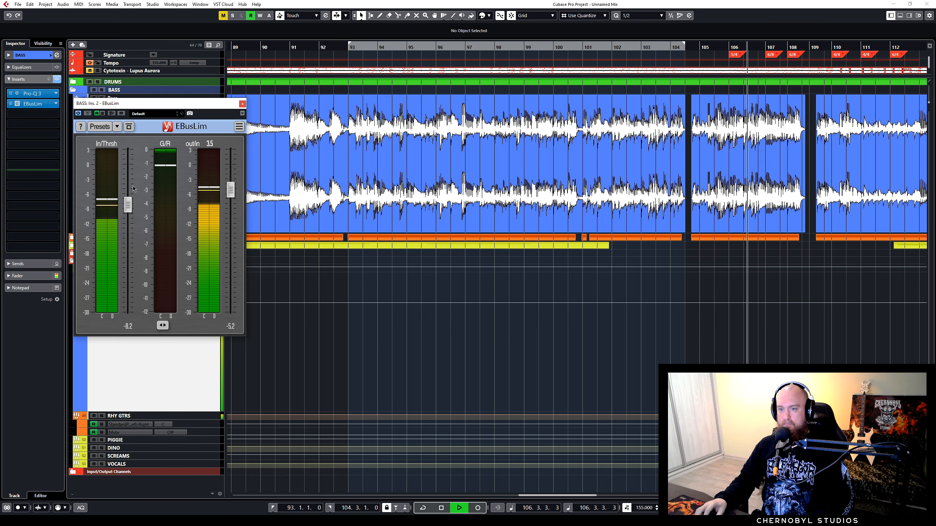
{"action": "left_click_drag", "start_coordinate": [128, 205], "coordinate": [128, 177]}
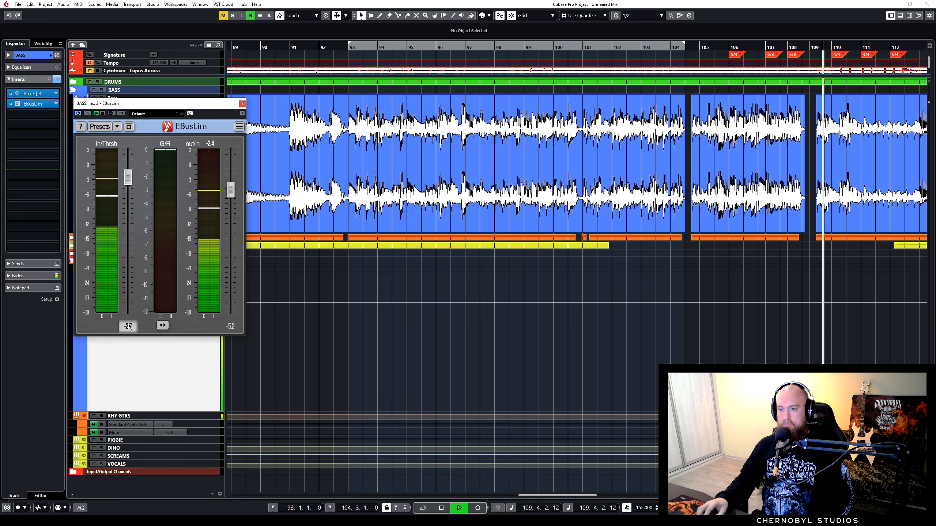
- Set the EBusLim threshold to -3 dB and its output to -6 dB
{"action": "type", "text": "-3"}
{"action": "key", "text": "Return"}
{"action": "double_click", "coordinate": [228, 327]}
{"action": "type", "text": "-6"}
{"action": "key", "text": "Return"}
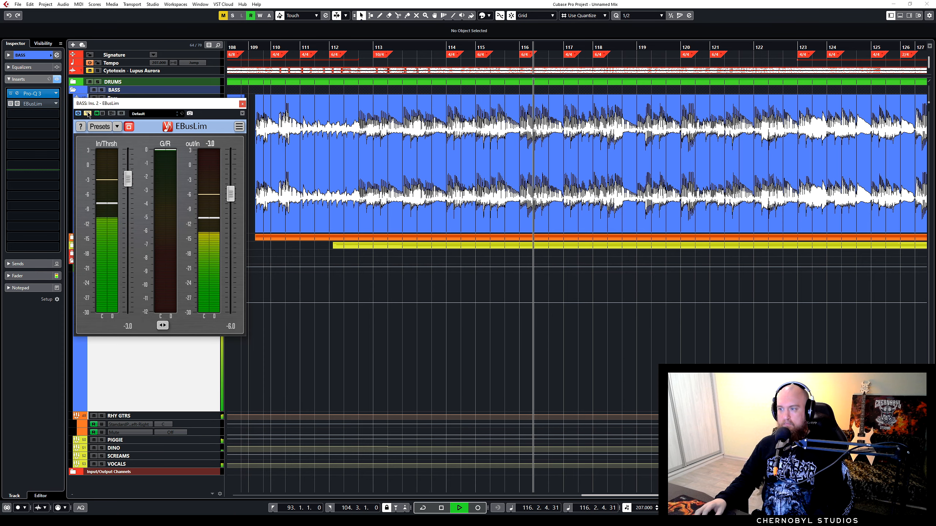
- Reactivate the bypassed limiter, raise its output slightly, and remove EBusLim from the BASS group
{"action": "left_click", "coordinate": [87, 113]}
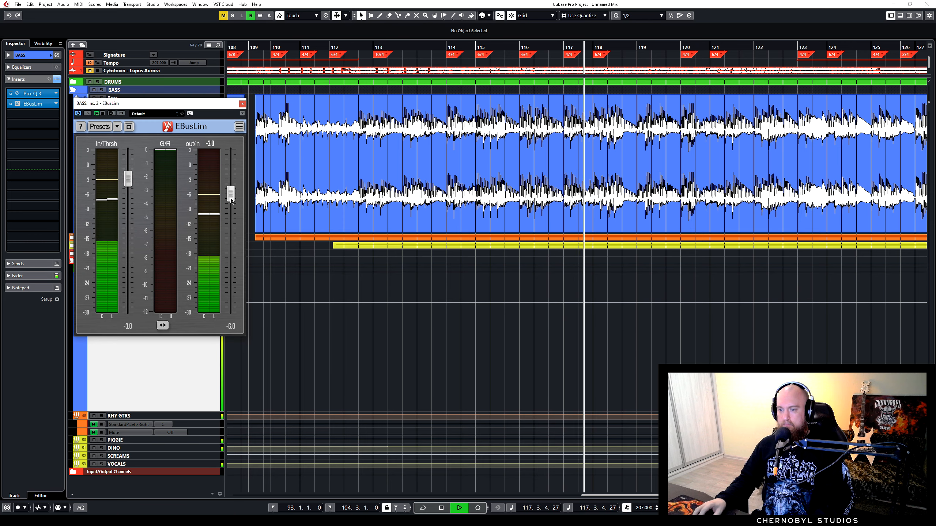
{"action": "left_click_drag", "start_coordinate": [230, 193], "coordinate": [230, 179]}
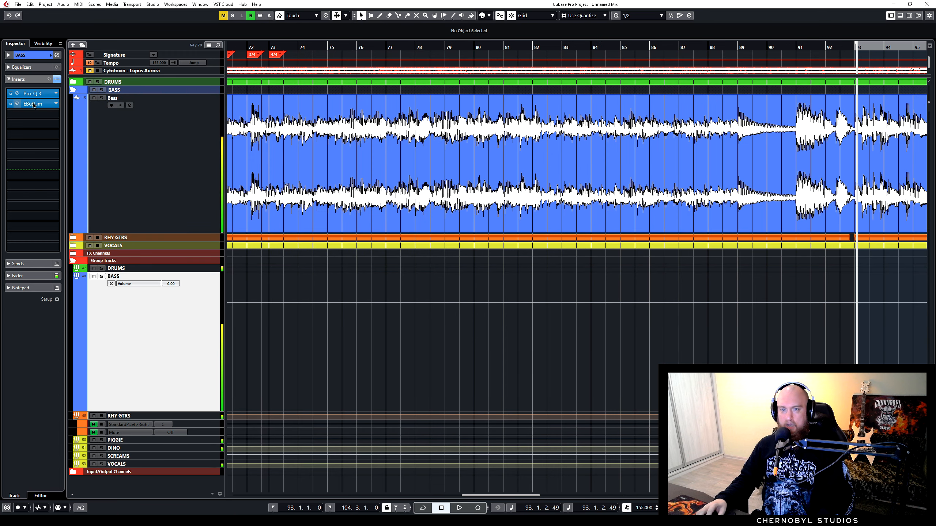
{"action": "left_click_drag", "start_coordinate": [34, 106], "coordinate": [137, 92]}
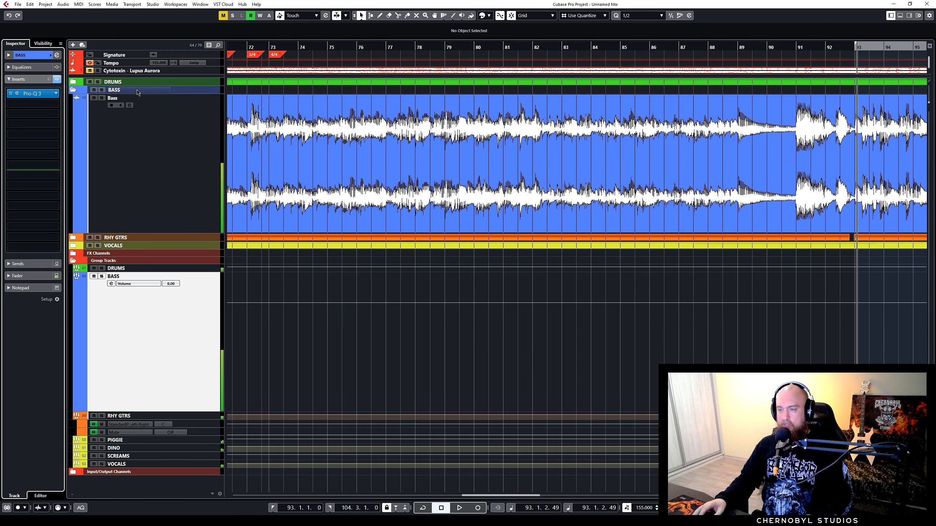
- Play the mix from bar 93 and lower the BASS group volume to about -2.76 dB
{"action": "scroll", "coordinate": [315, 197], "scroll_direction": "right", "scroll_amount": 5}
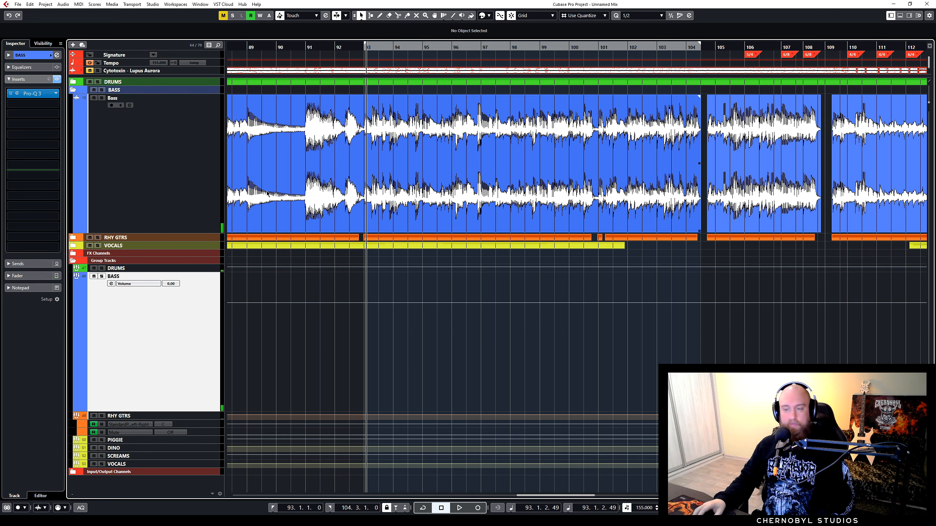
{"action": "key", "text": "space"}
{"action": "left_click_drag", "start_coordinate": [171, 284], "coordinate": [177, 260]}
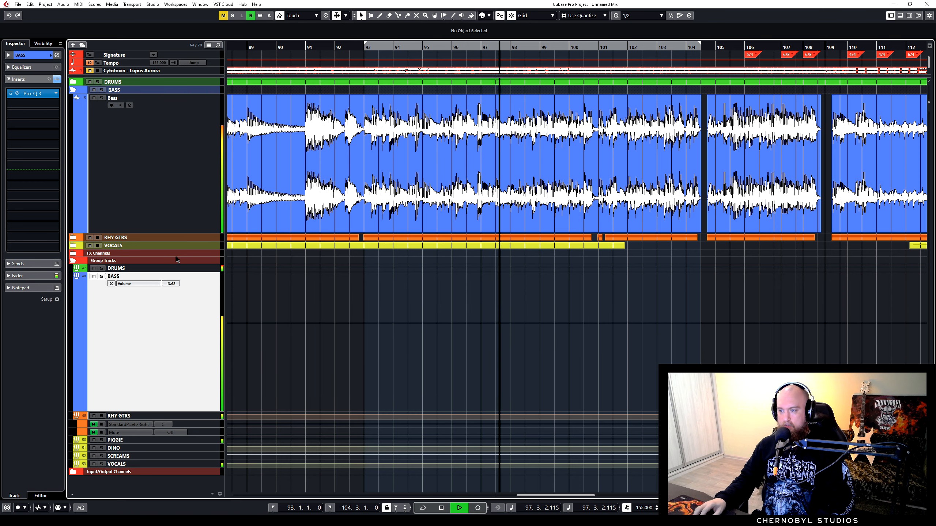
{"action": "left_click_drag", "start_coordinate": [176, 259], "coordinate": [176, 257]}
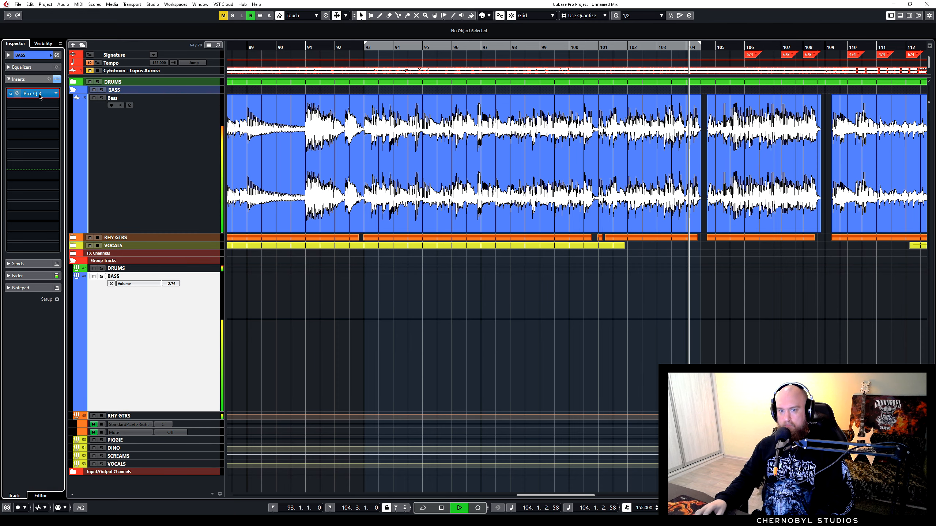
- In the BASS group's Pro-Q 3, add a shallow bell dip near 2 kHz and move the low cut to about 41 Hz
{"action": "left_click", "coordinate": [17, 93]}
{"action": "left_click_drag", "start_coordinate": [401, 205], "coordinate": [370, 227]}
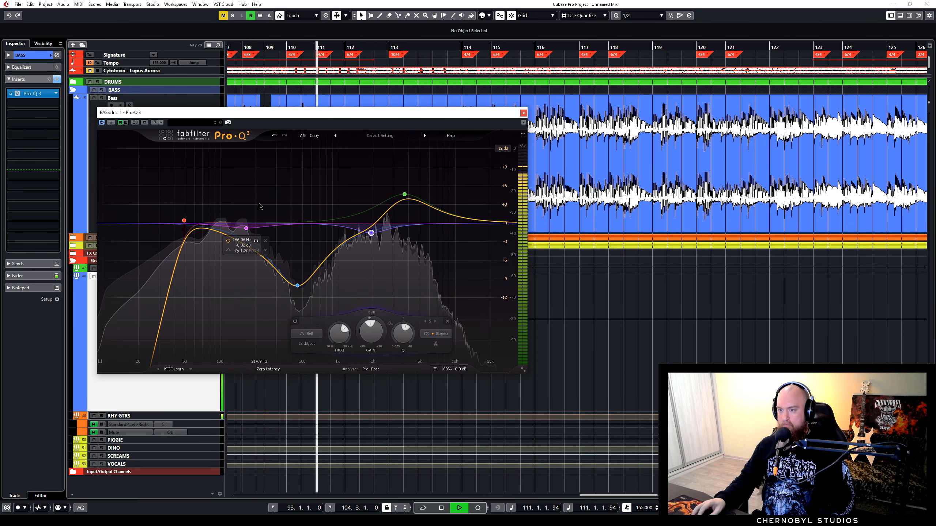
{"action": "left_click_drag", "start_coordinate": [184, 221], "coordinate": [175, 223]}
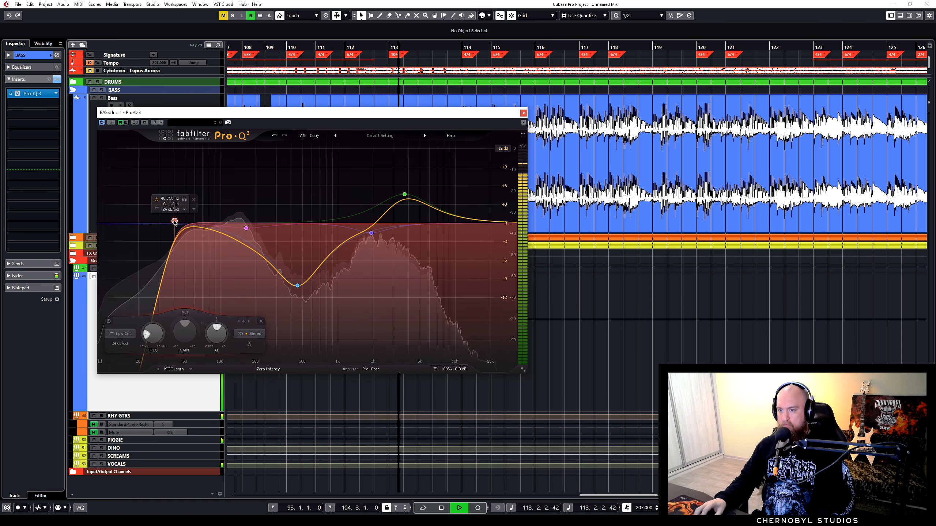
- Move the low-mid bell dip to about 143 Hz and -1.35 dB, close Pro-Q 3, and stop playback
{"action": "mouse_move", "coordinate": [246, 228]}
{"action": "left_mouse_down"}
{"action": "mouse_move", "coordinate": [230, 230]}
{"action": "mouse_move", "coordinate": [238, 232]}
{"action": "left_mouse_up"}
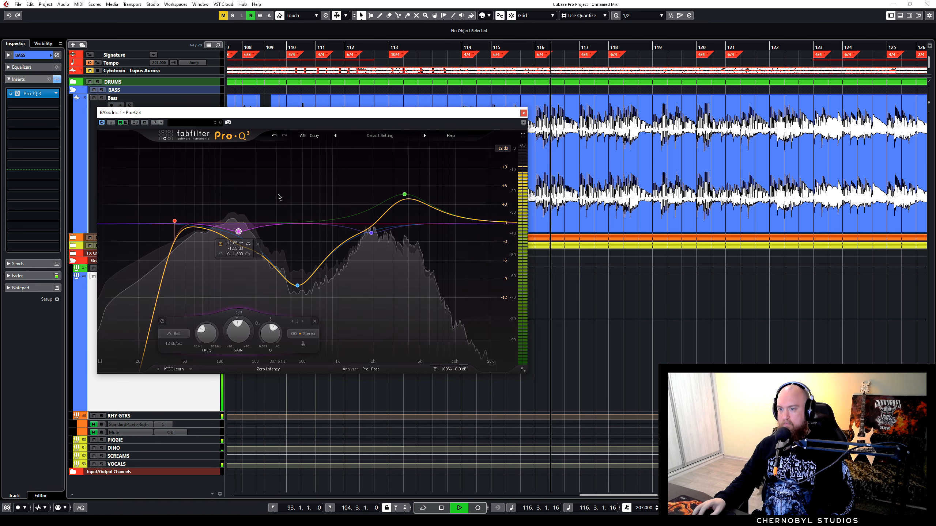
{"action": "left_click", "coordinate": [524, 113]}
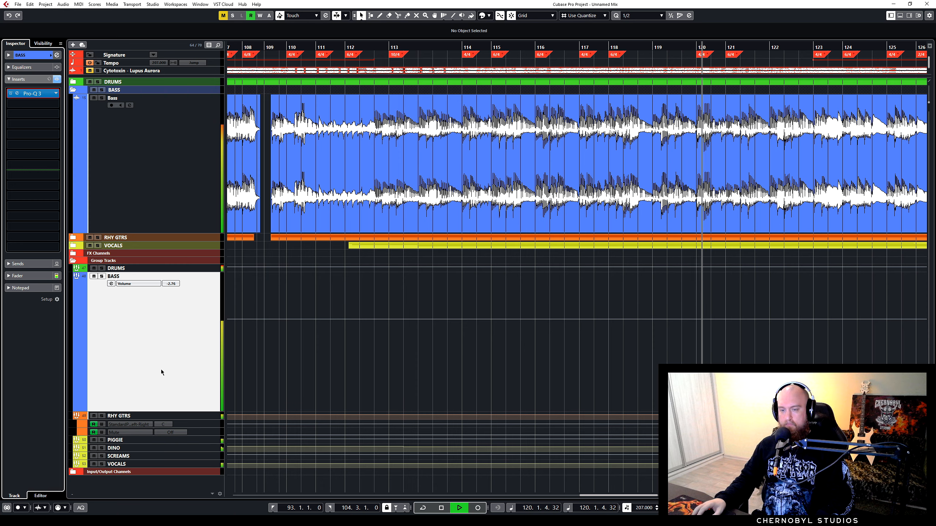
{"action": "key", "text": "space"}
- Examine the SUBMIX channel's spectrum in Dust Analyzer during playback, then stop and close the analyzer
{"action": "scroll", "coordinate": [146, 439], "scroll_direction": "down", "scroll_amount": 1}
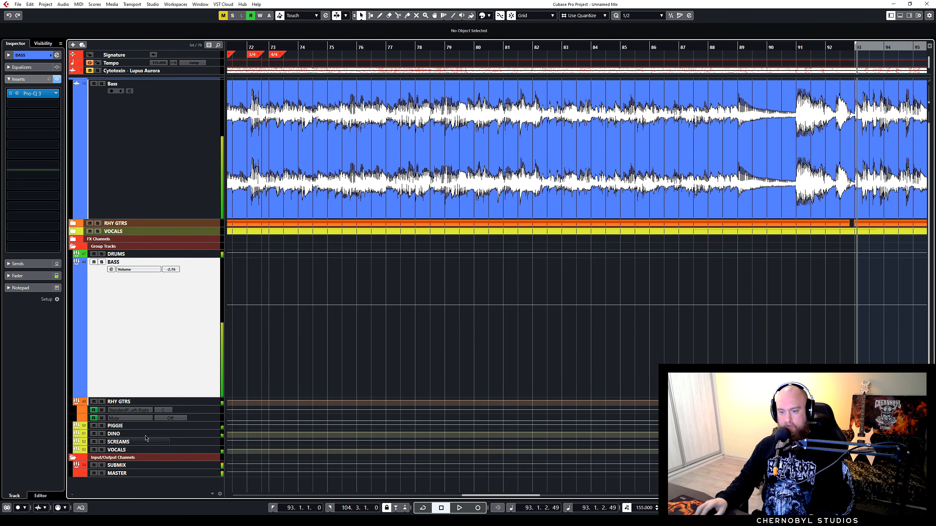
{"action": "left_click", "coordinate": [191, 475]}
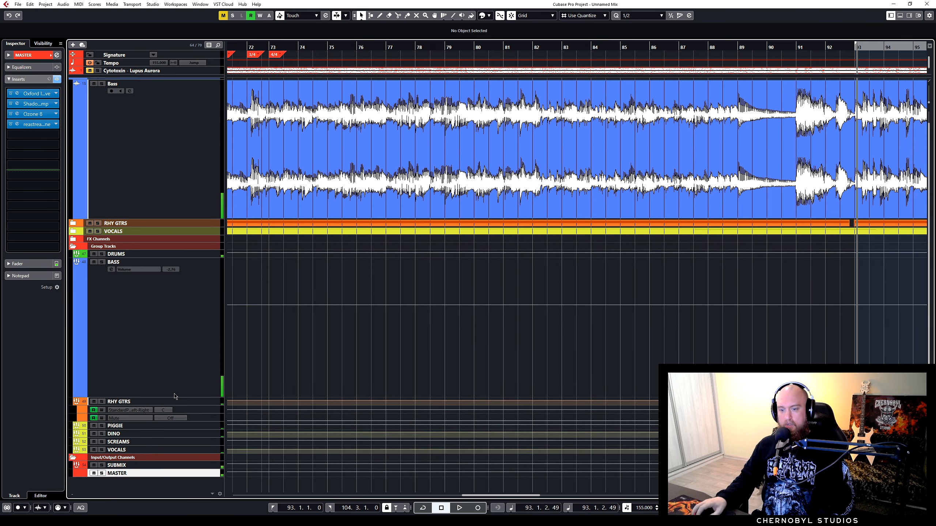
{"action": "left_click", "coordinate": [194, 466]}
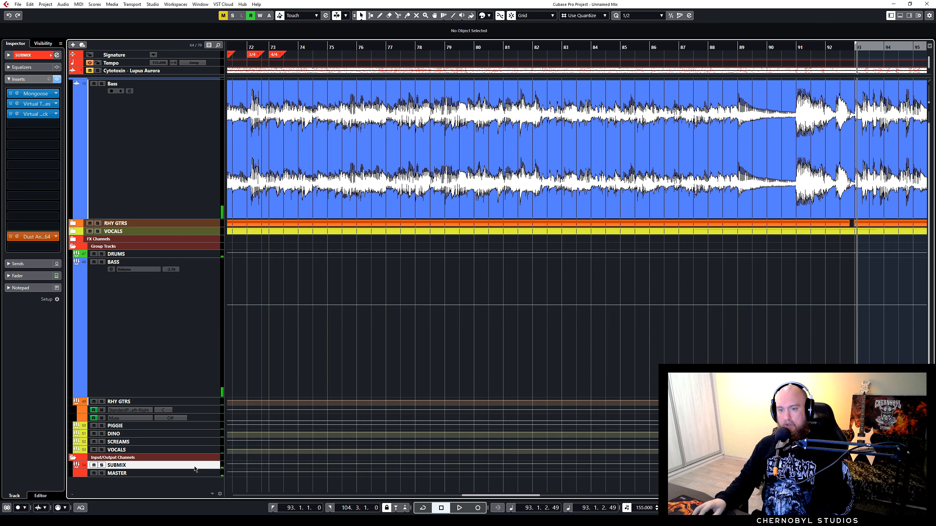
{"action": "left_click", "coordinate": [36, 237]}
{"action": "key", "text": "space"}
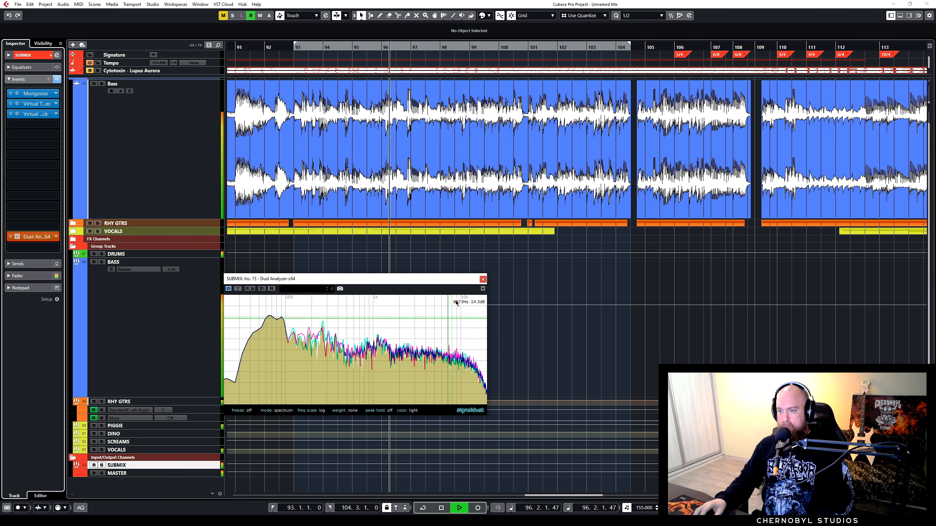
{"action": "key", "text": "space"}
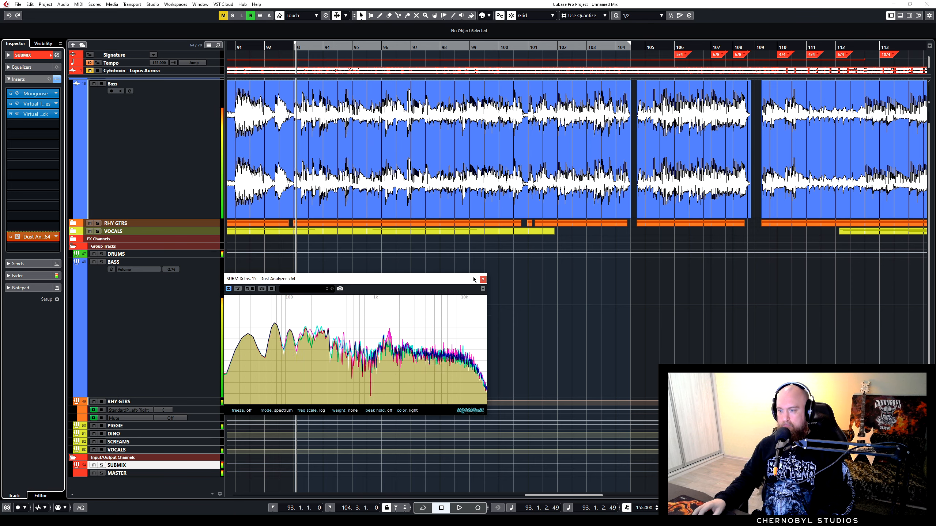
{"action": "left_click", "coordinate": [482, 279]}
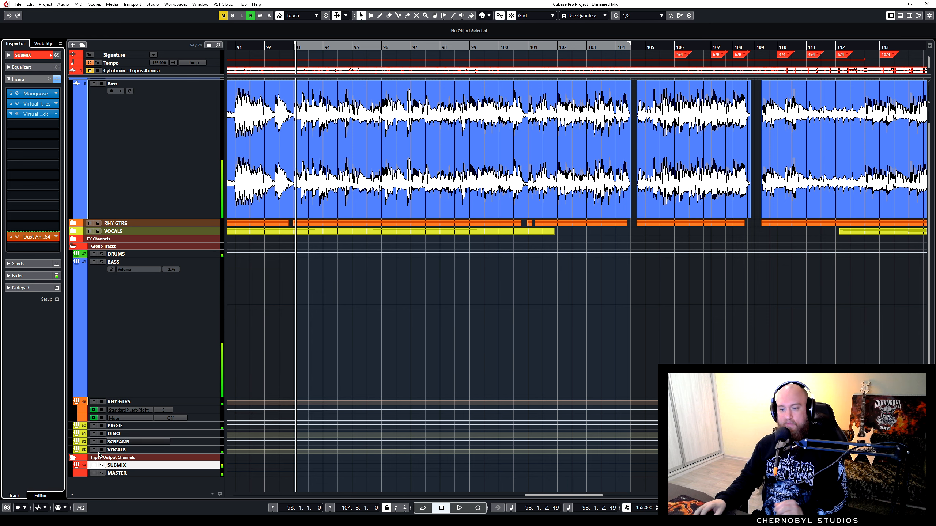
- Collapse the Input/Output Channels, review the inserts on the Bass track and BASS group, and open Mammoth on the Bass track
{"action": "left_click", "coordinate": [72, 458]}
{"action": "left_click", "coordinate": [147, 186]}
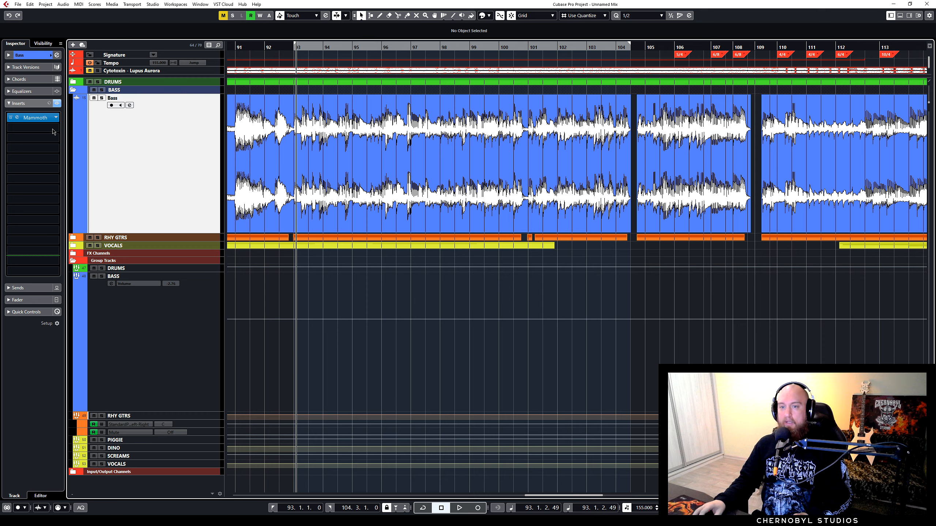
{"action": "left_click", "coordinate": [136, 361]}
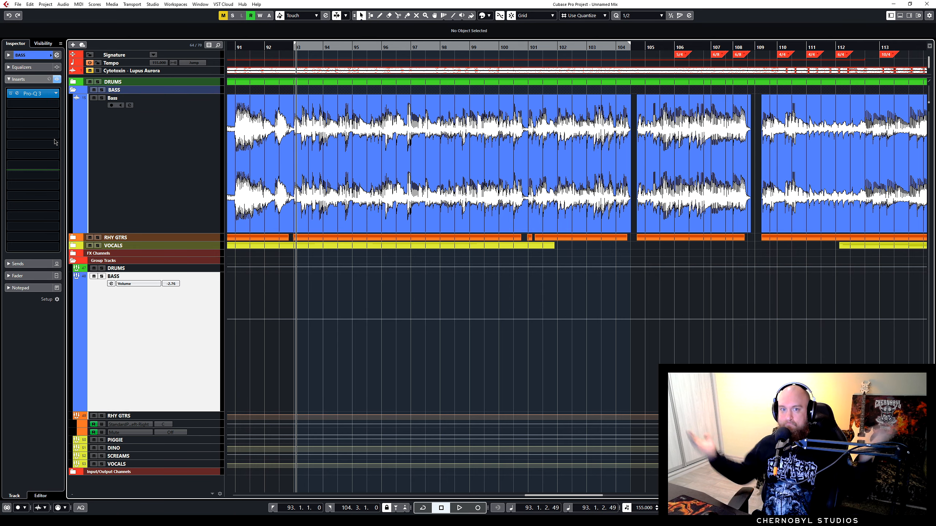
{"action": "left_click", "coordinate": [142, 170]}
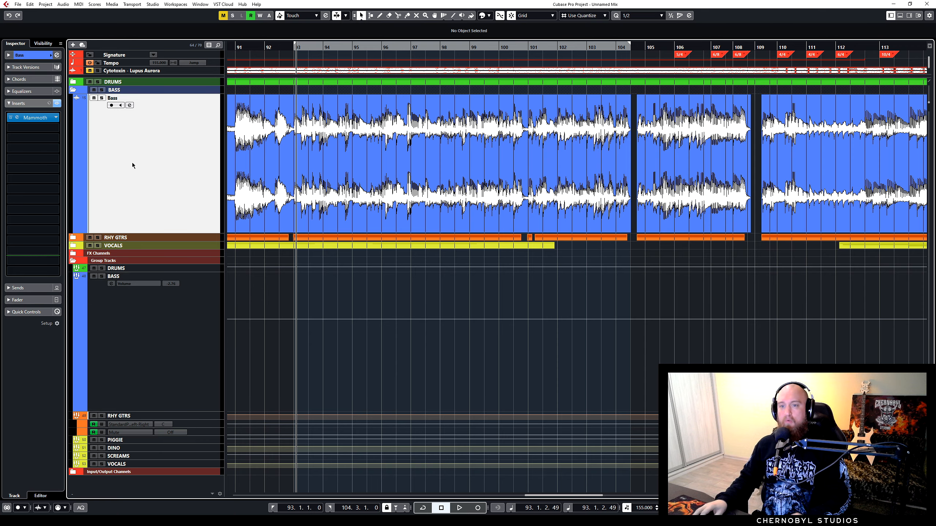
{"action": "left_click", "coordinate": [31, 119]}
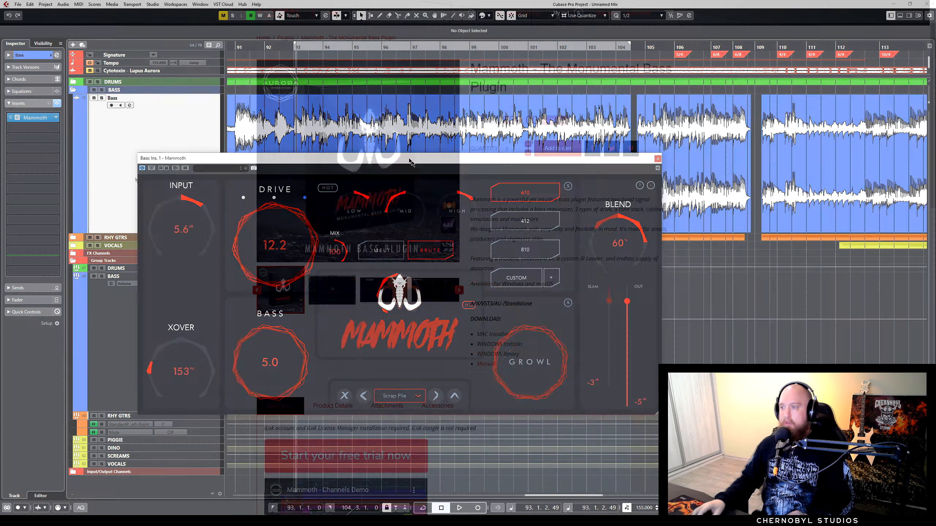